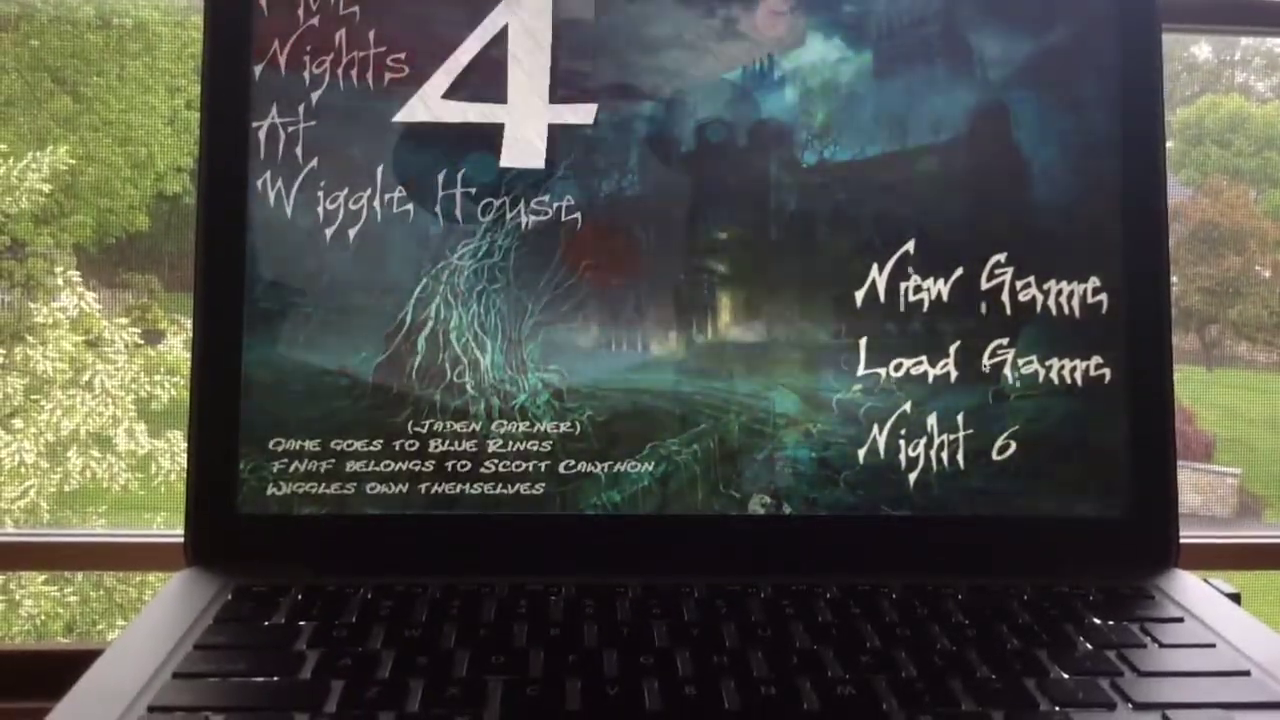
Load the saved game from the title menu to start Night 3.
click(980, 360)
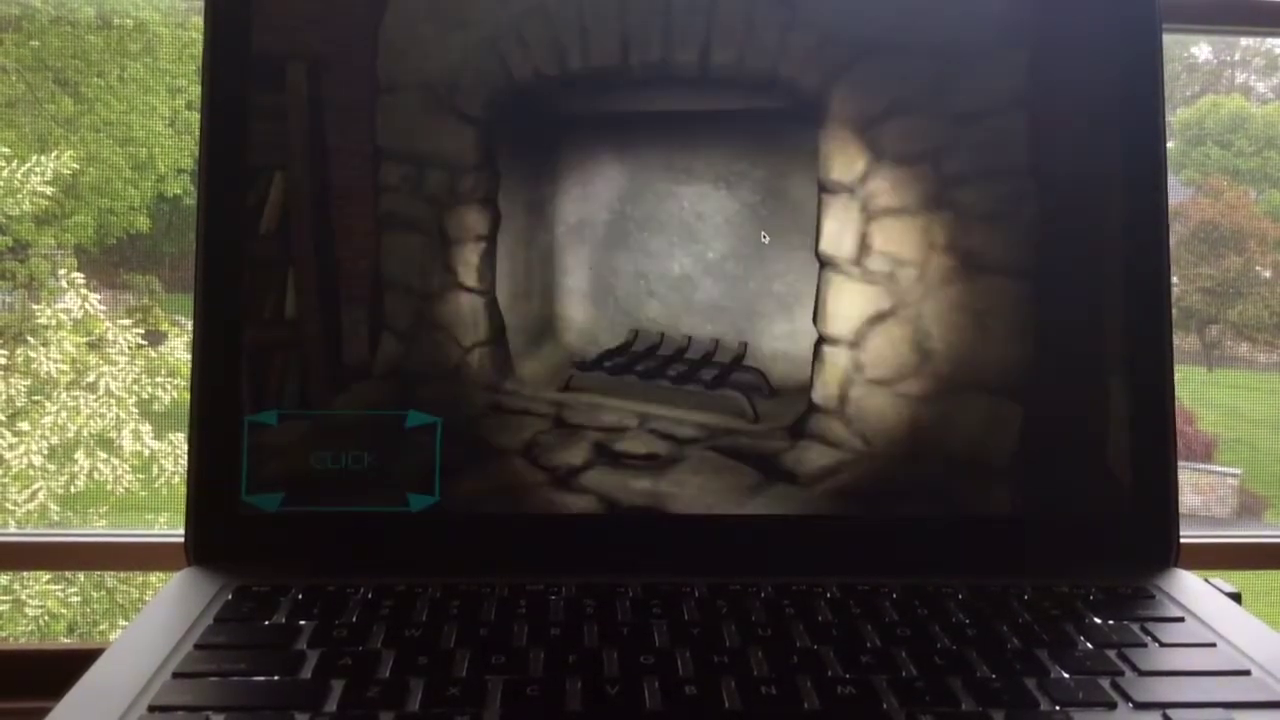
Start the arcade minigame, steer with Down and Up, and light the fireplace.
click(300, 480)
key(Down)
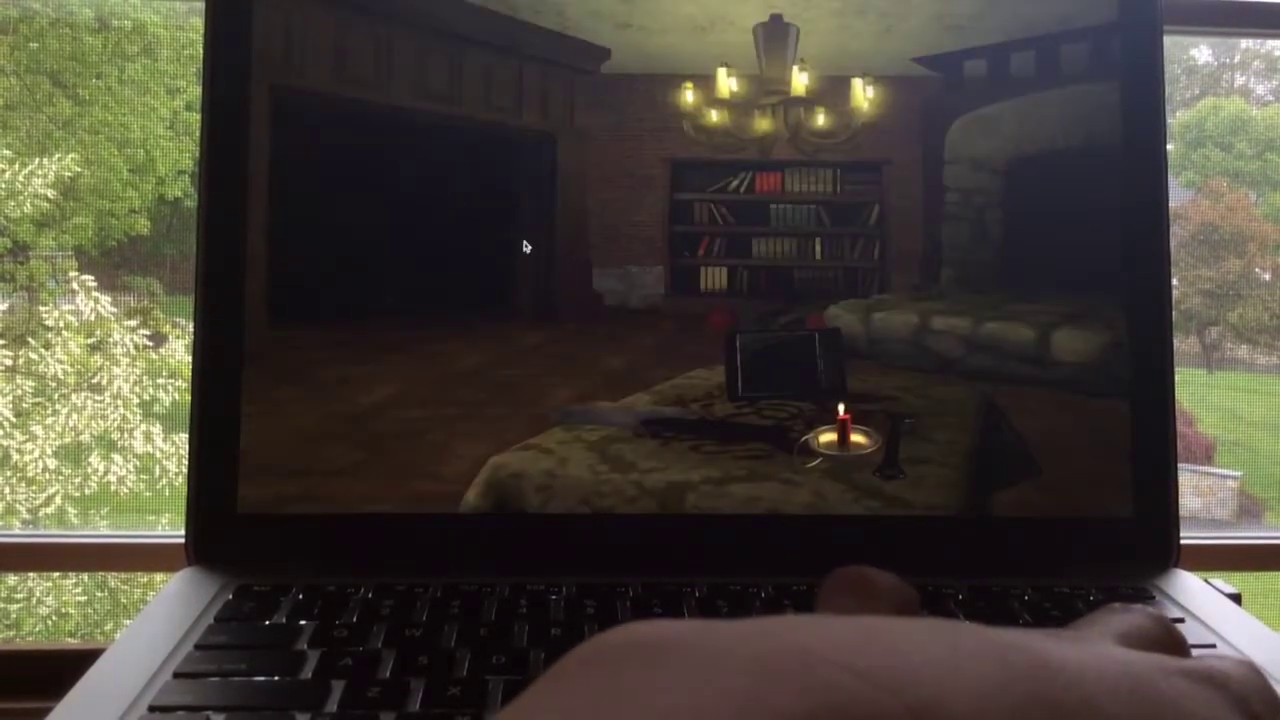
click(527, 247)
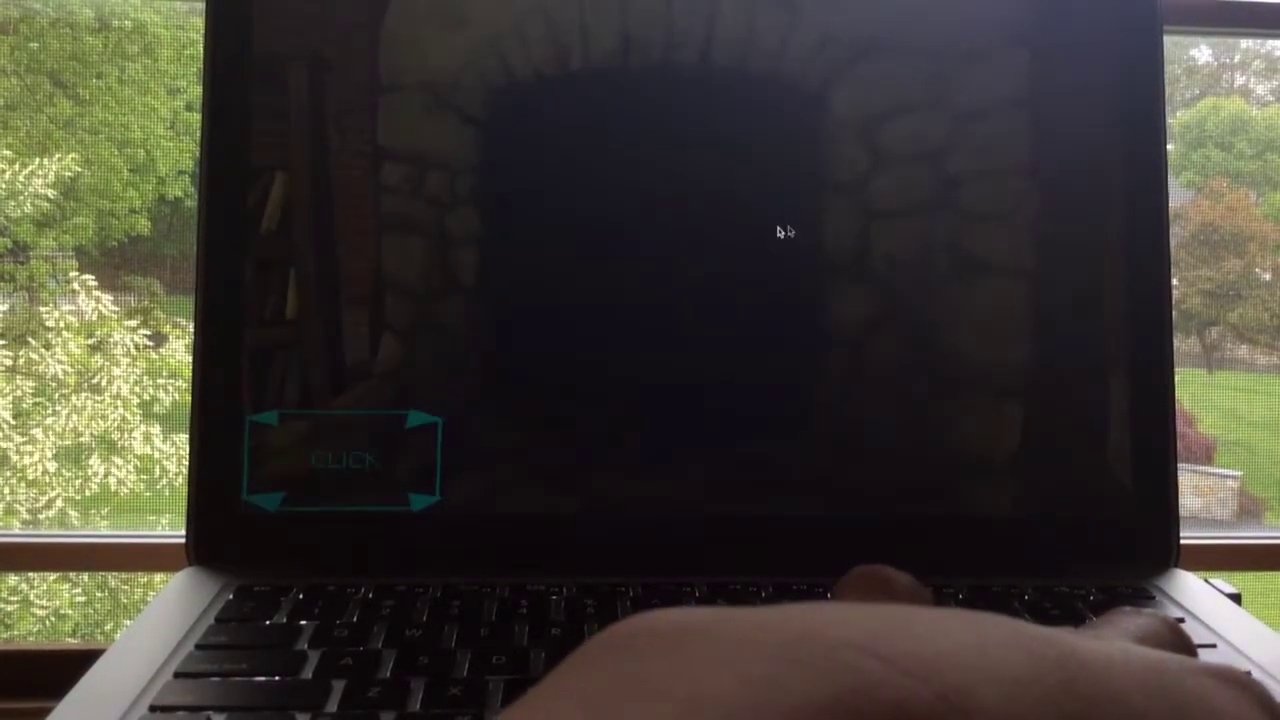
click(466, 480)
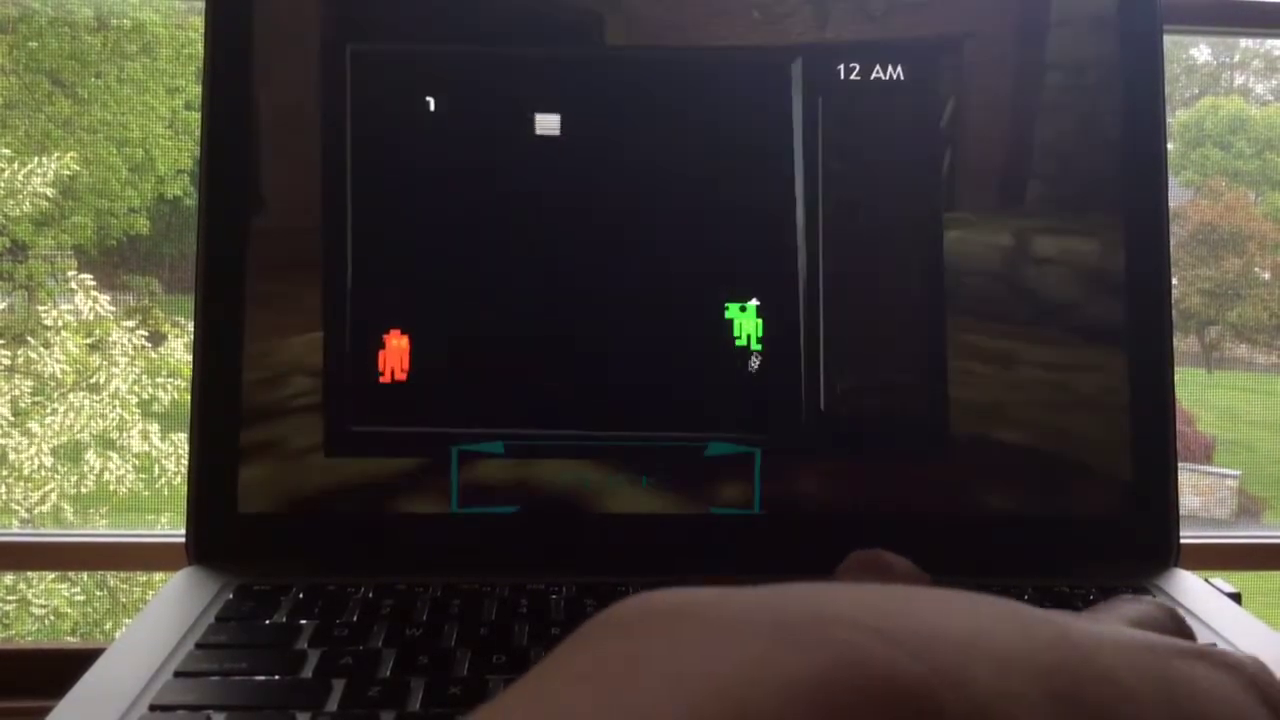
key(Up)
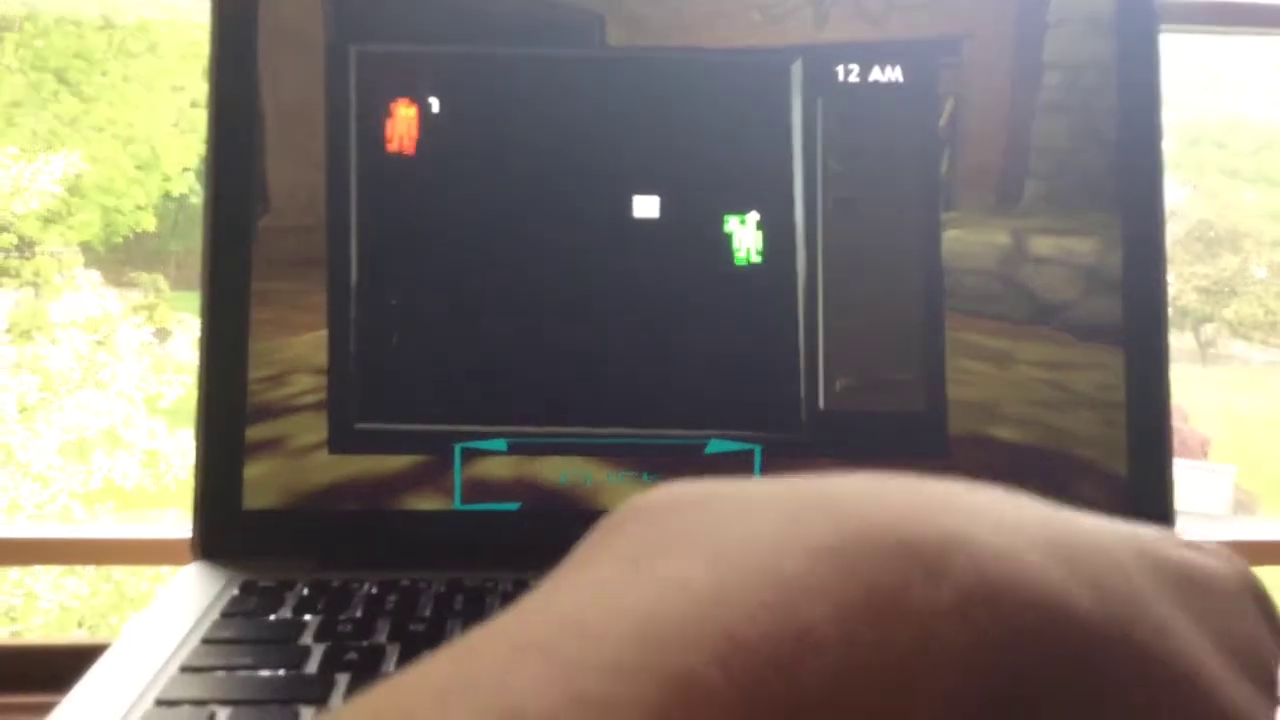
key(Down)
key(Up)
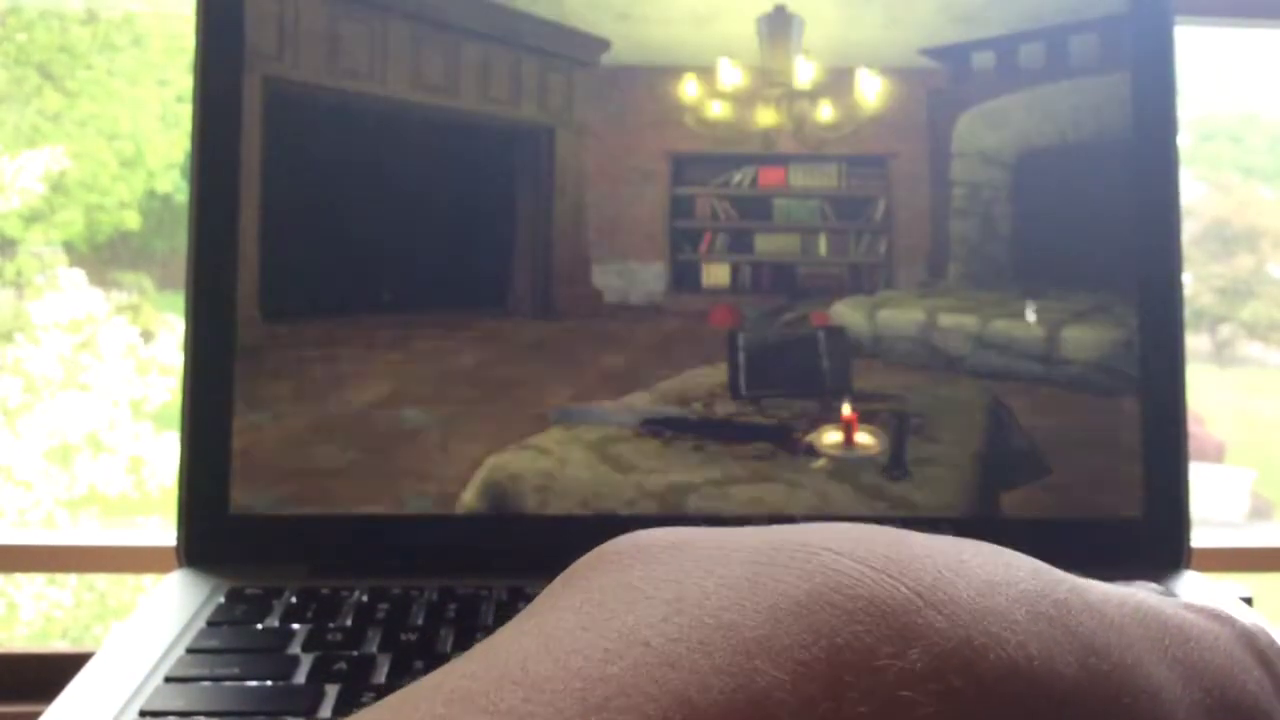
Keep the orange figure moving in the minigame between couch and fireplace glances.
click(779, 326)
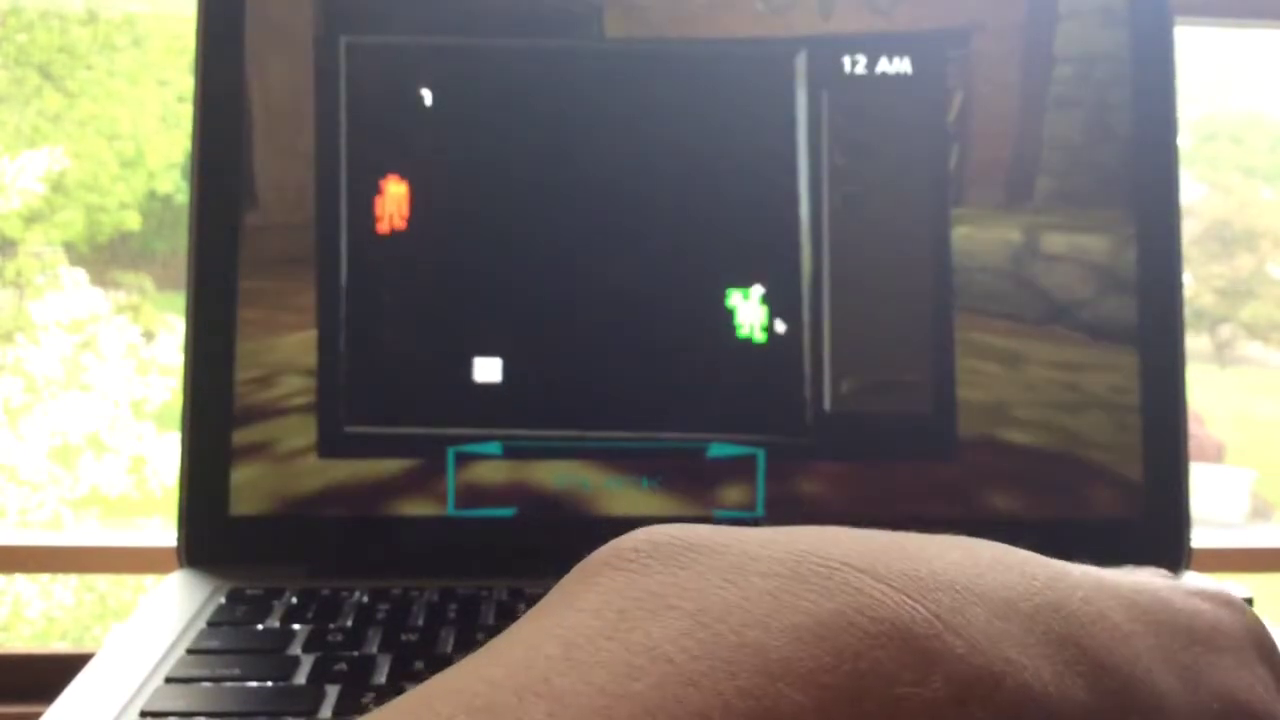
key(Up)
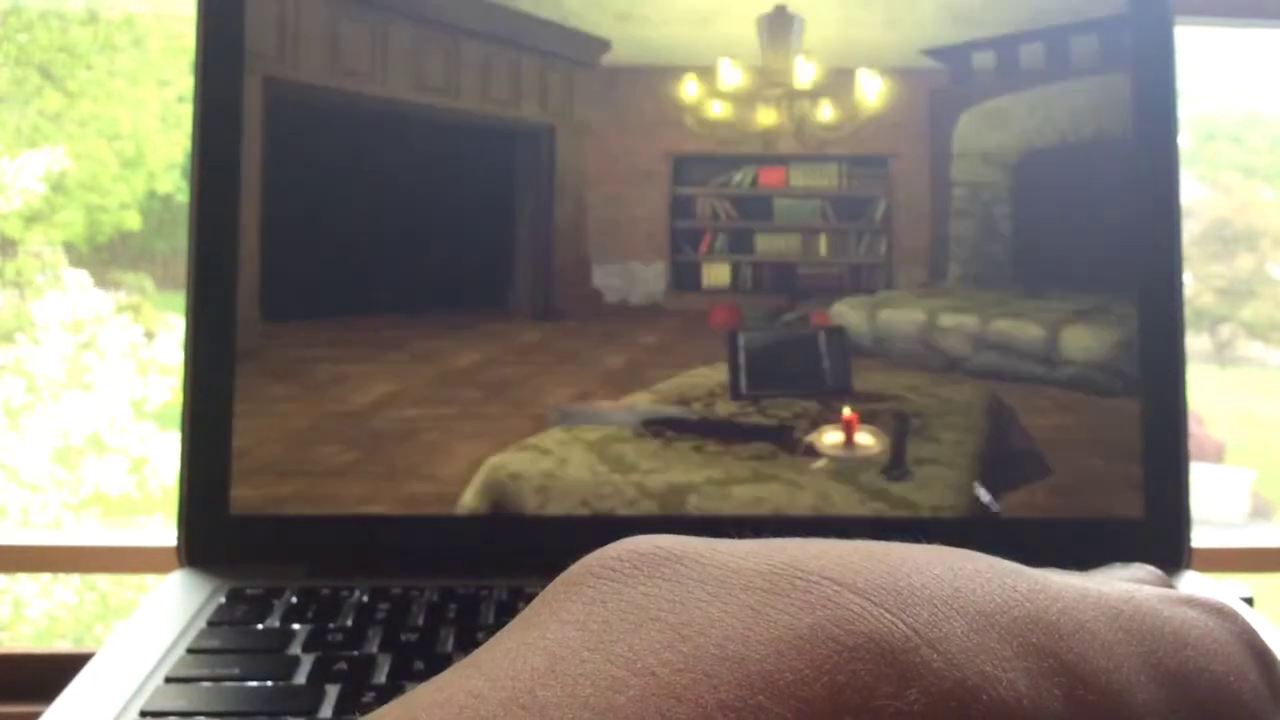
click(800, 362)
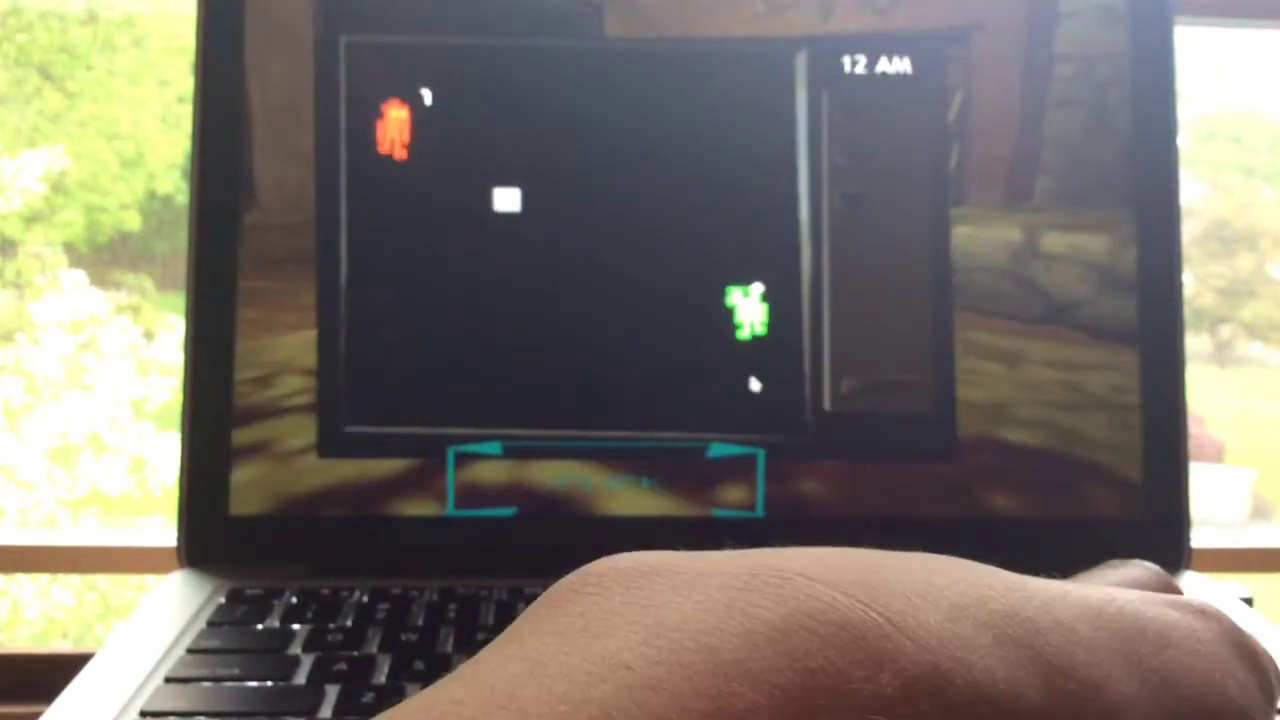
key(Down)
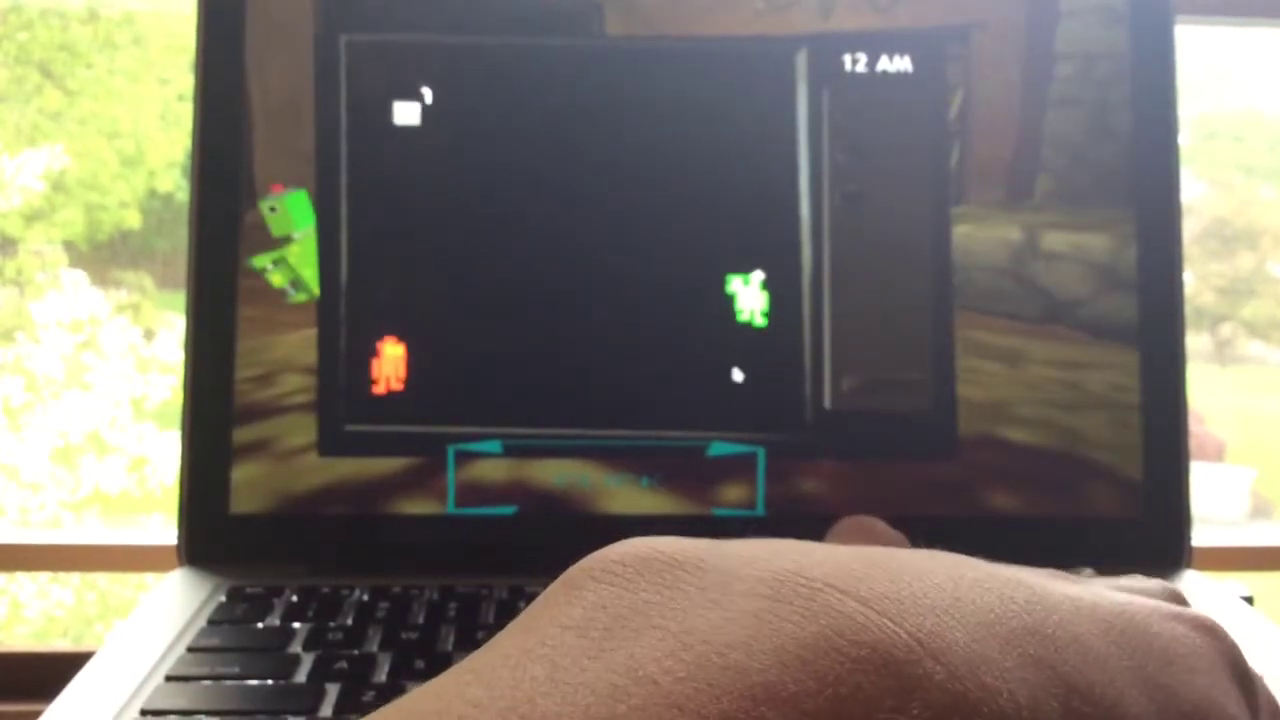
click(634, 471)
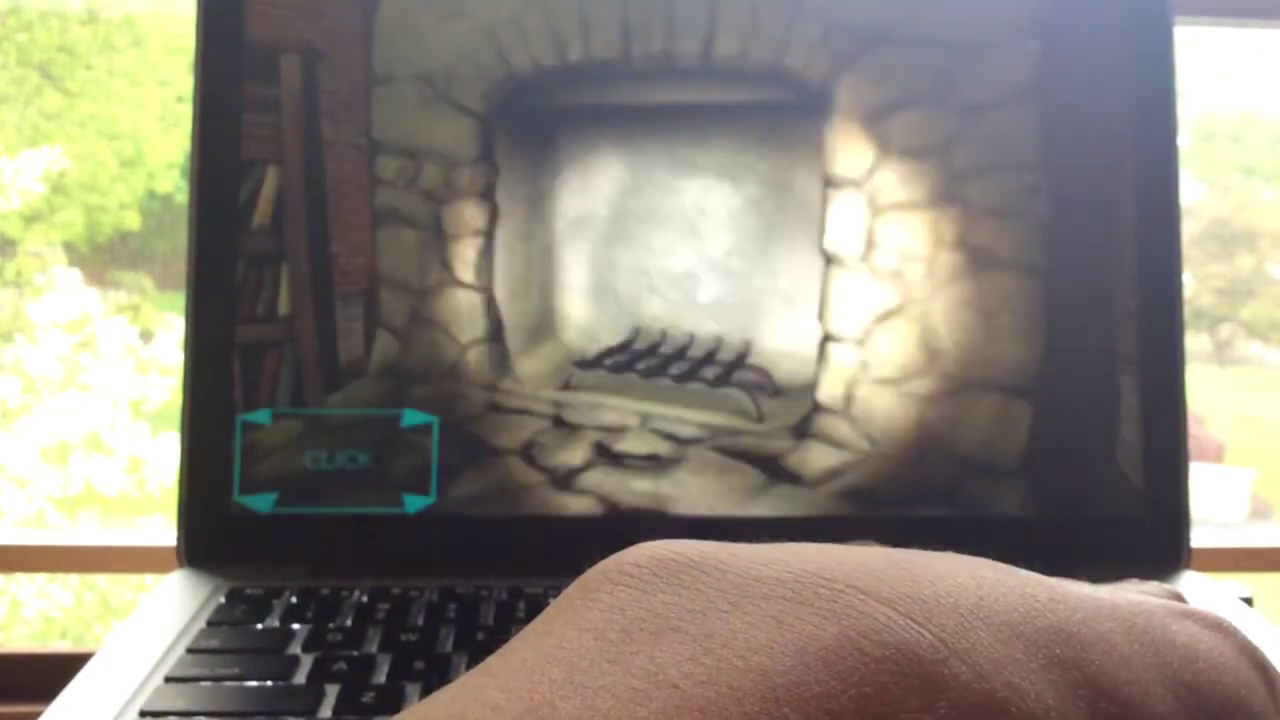
click(305, 458)
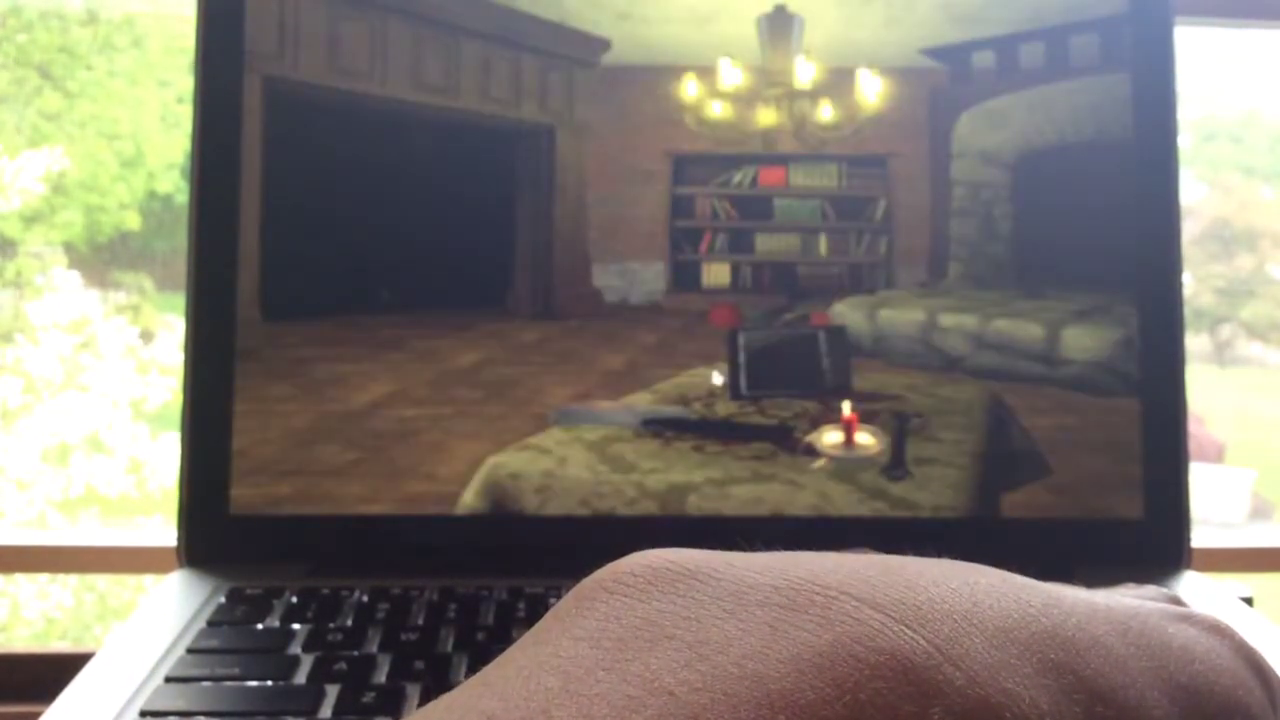
Toggle the minigame at 1 AM and check the fireplace for magenta creatures.
click(716, 377)
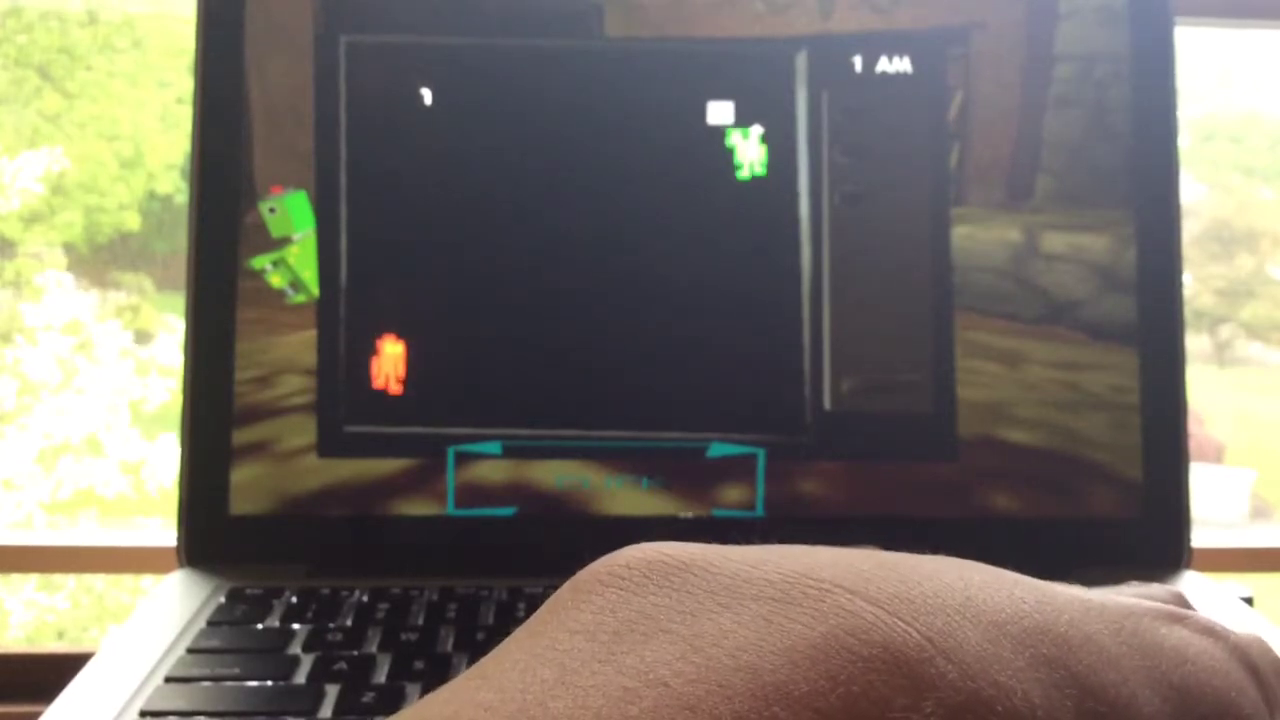
click(756, 129)
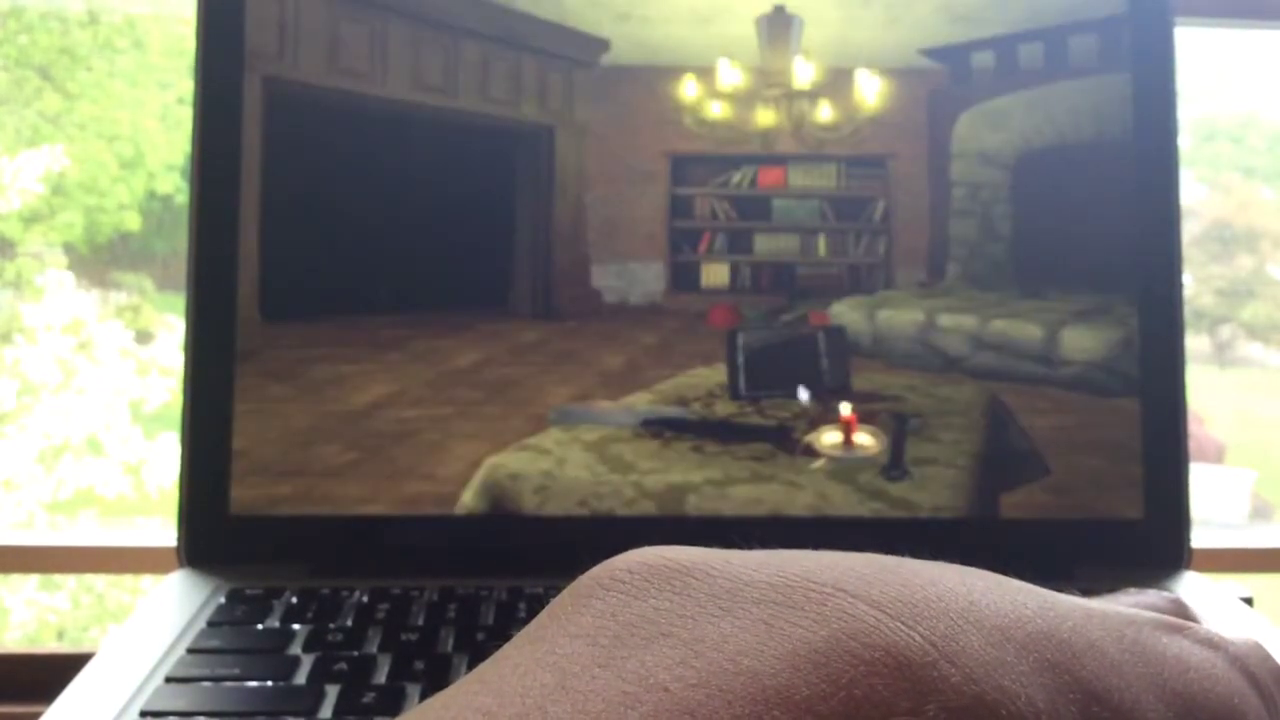
click(802, 393)
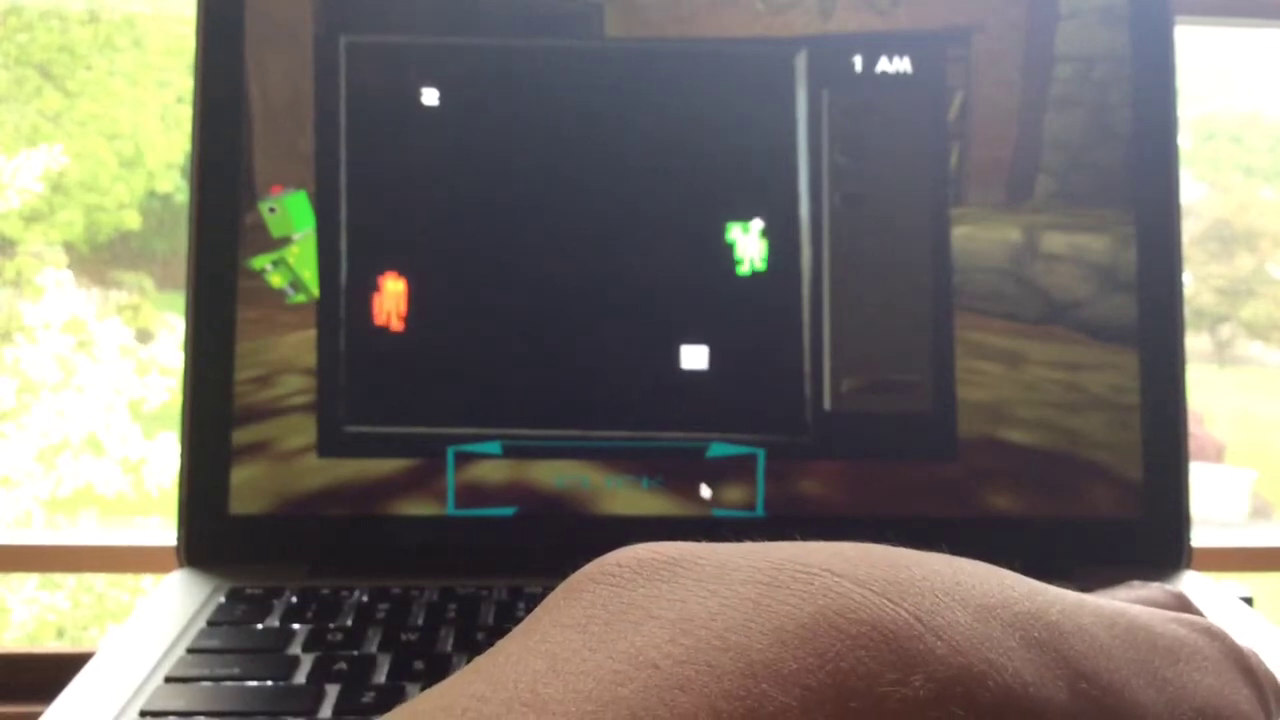
click(698, 480)
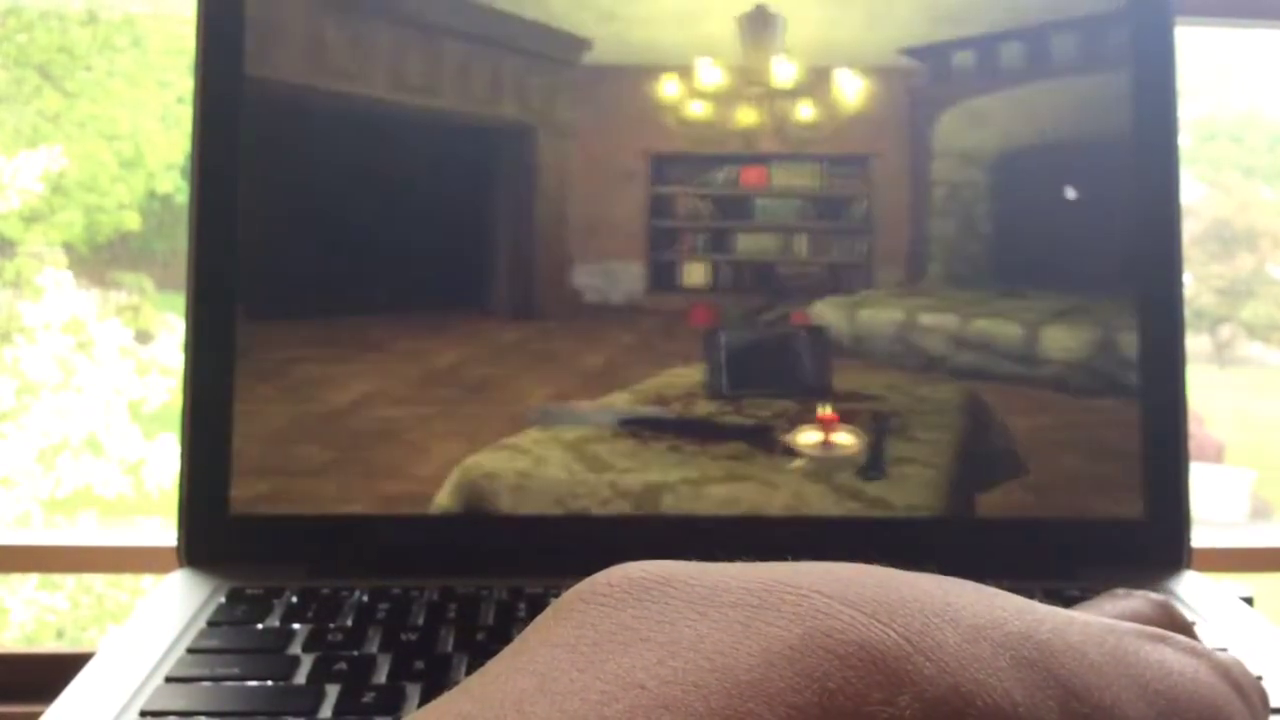
click(1066, 191)
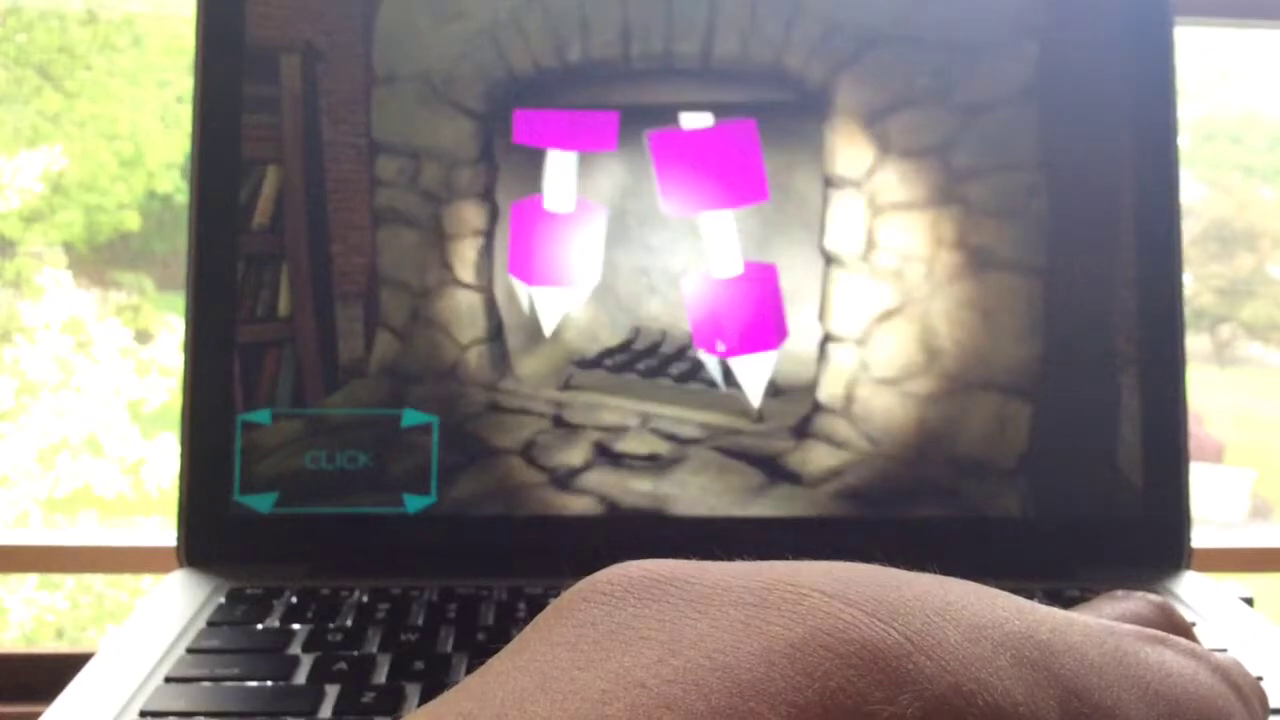
click(420, 486)
click(687, 404)
click(603, 489)
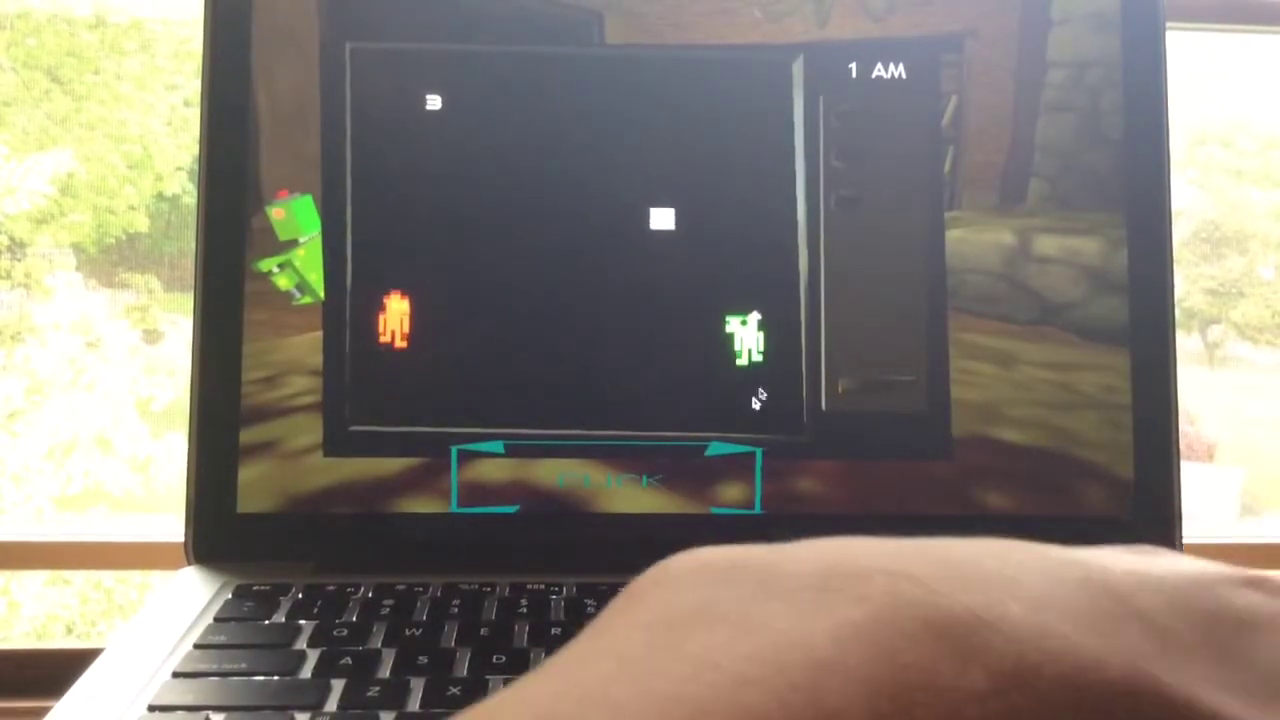
Light the fireplace to spot the pink monster, then flip the tablet twice.
click(684, 486)
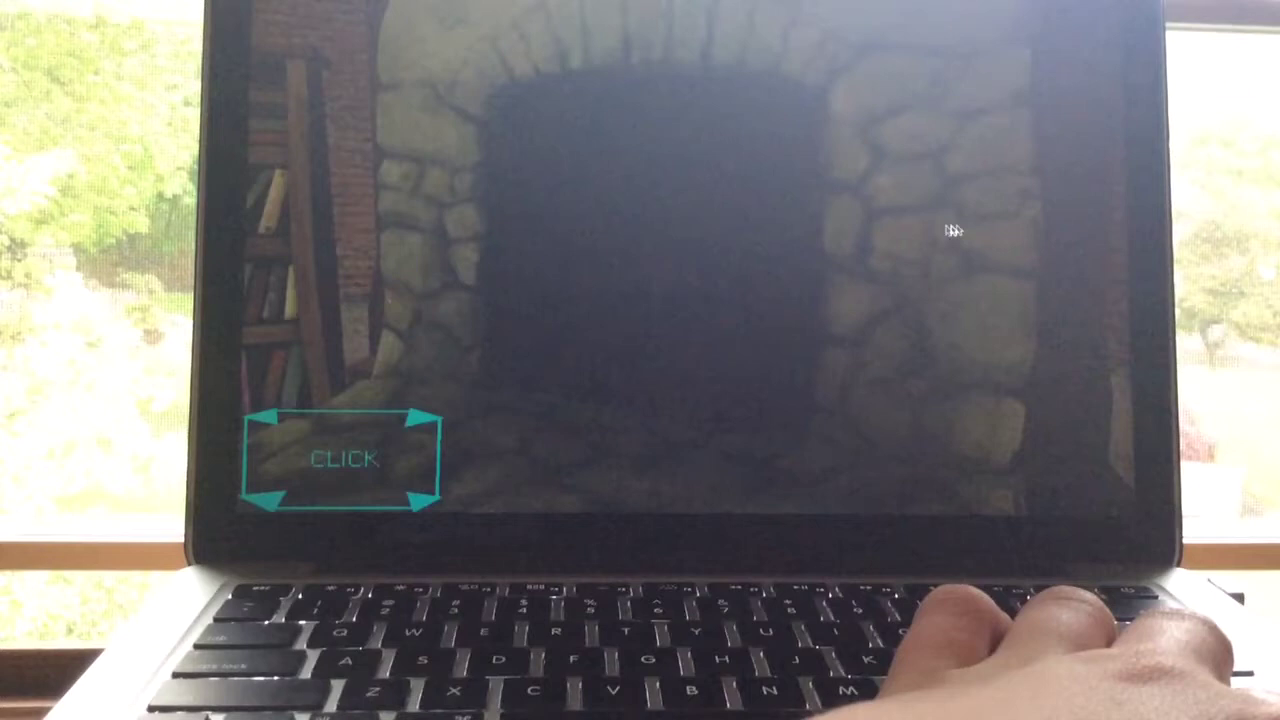
click(720, 298)
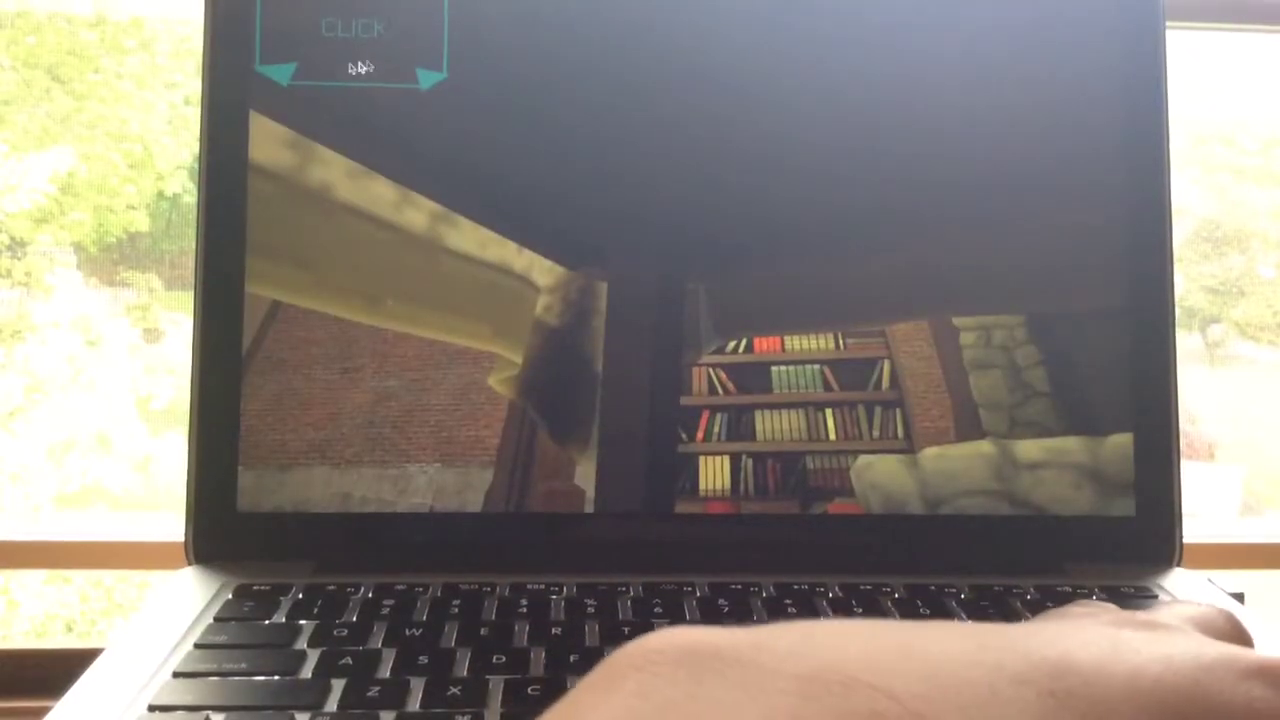
click(358, 67)
click(791, 370)
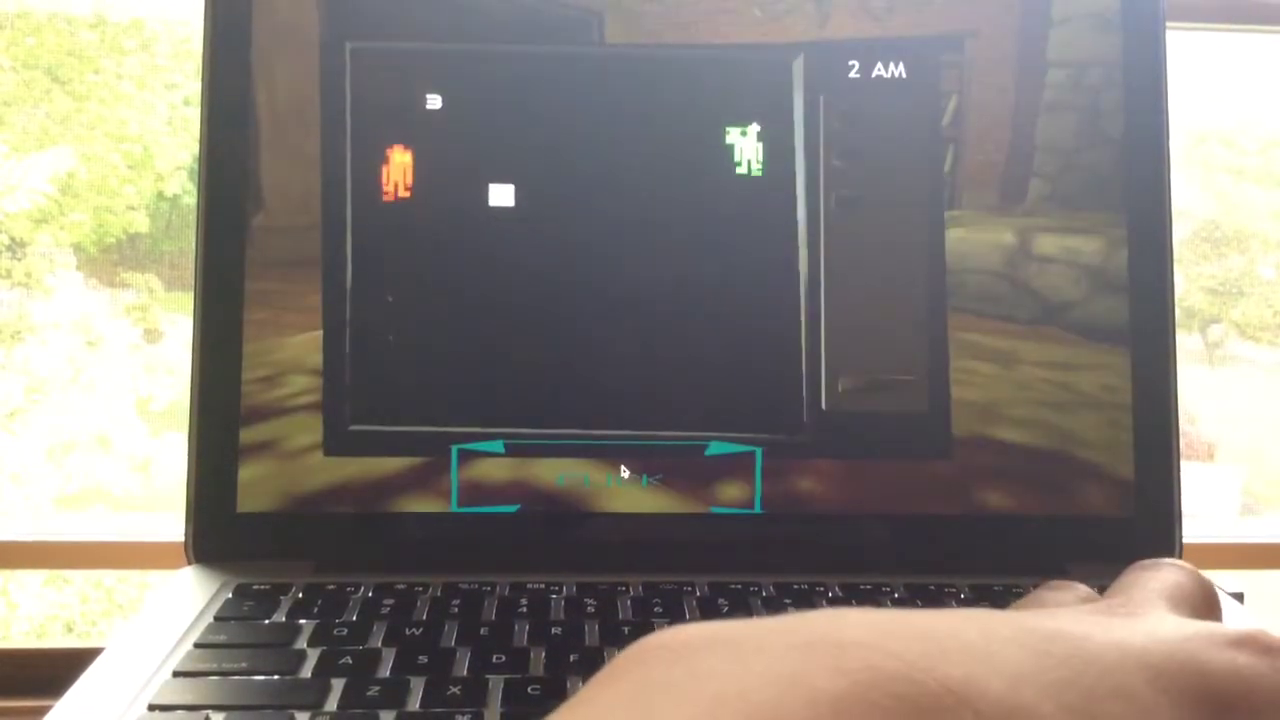
click(623, 466)
Check the couch and fireplace, then open and close the minigame at 2 AM.
click(555, 196)
click(1030, 220)
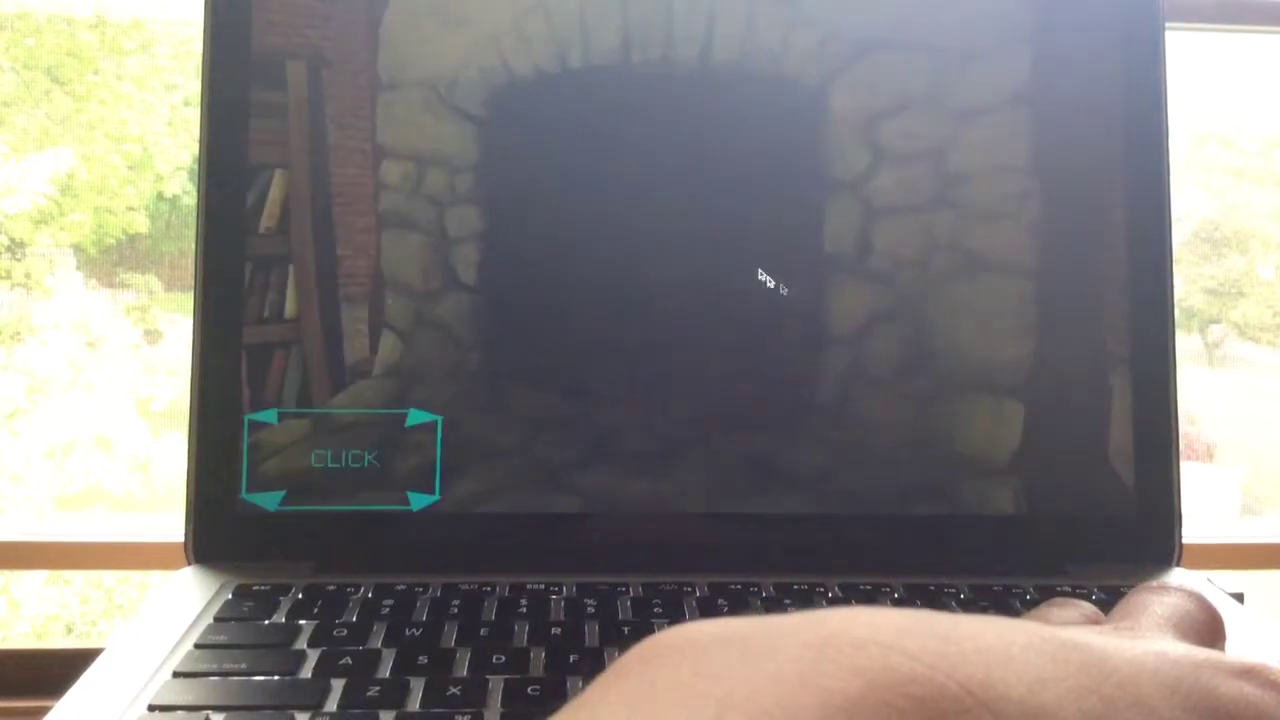
click(403, 449)
click(757, 352)
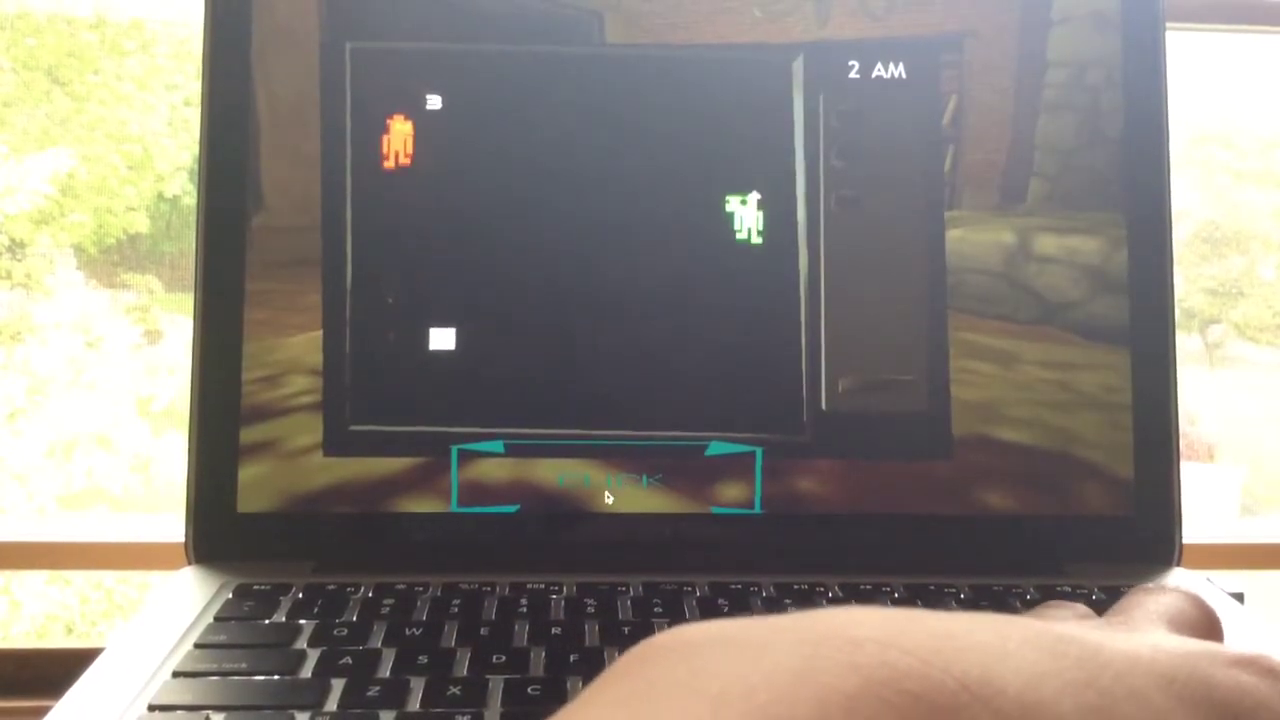
click(595, 505)
click(1020, 471)
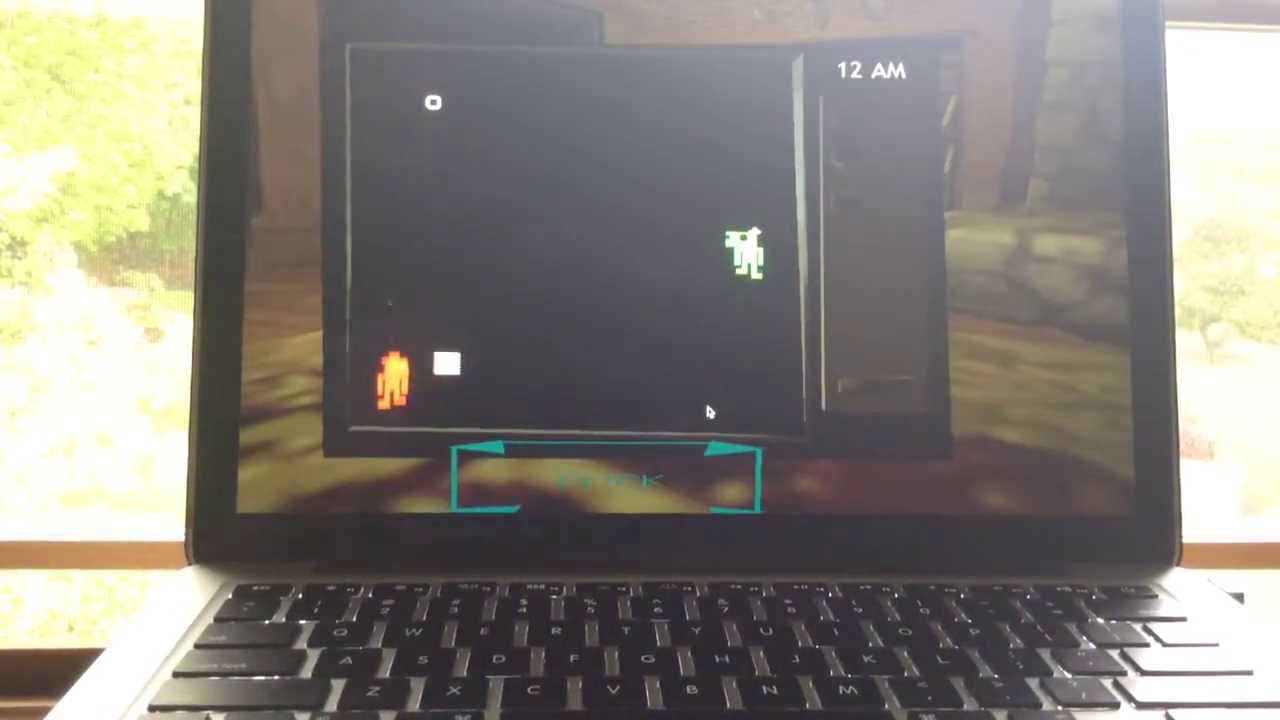
Steer the orange paddle after the ball with Up and Right, then close the game.
key(Right)
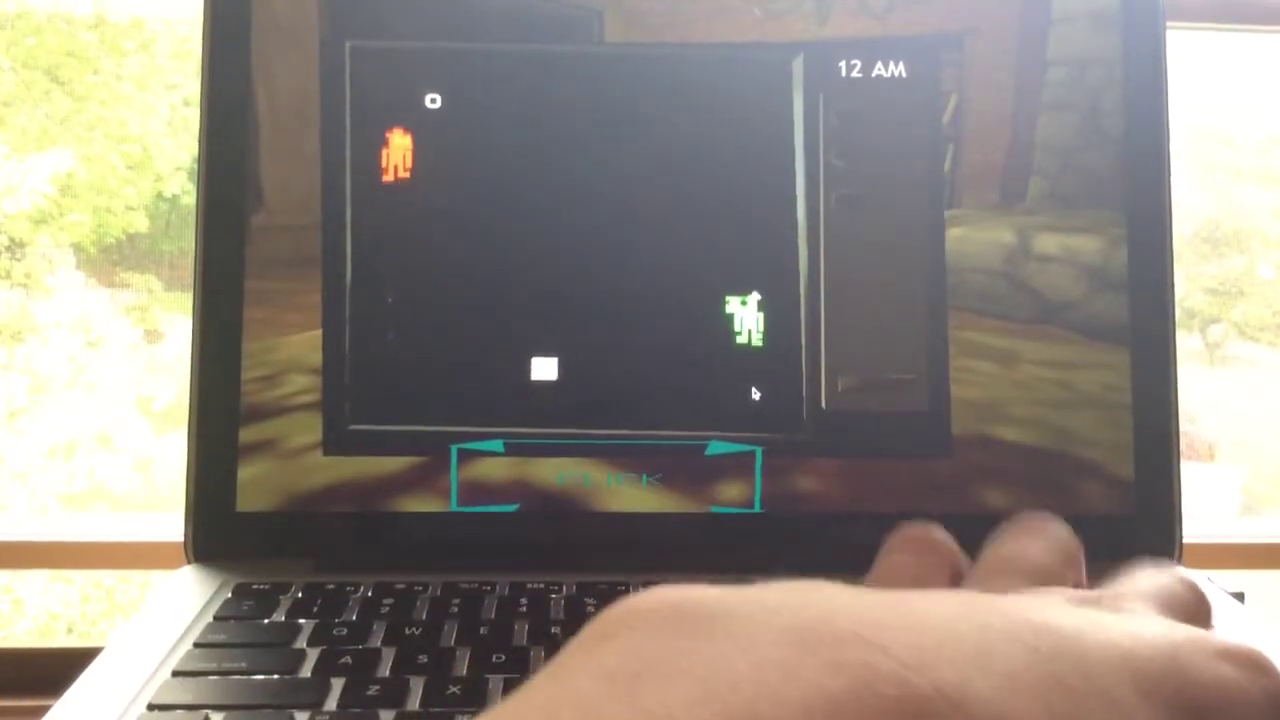
key(Up)
key(Right)
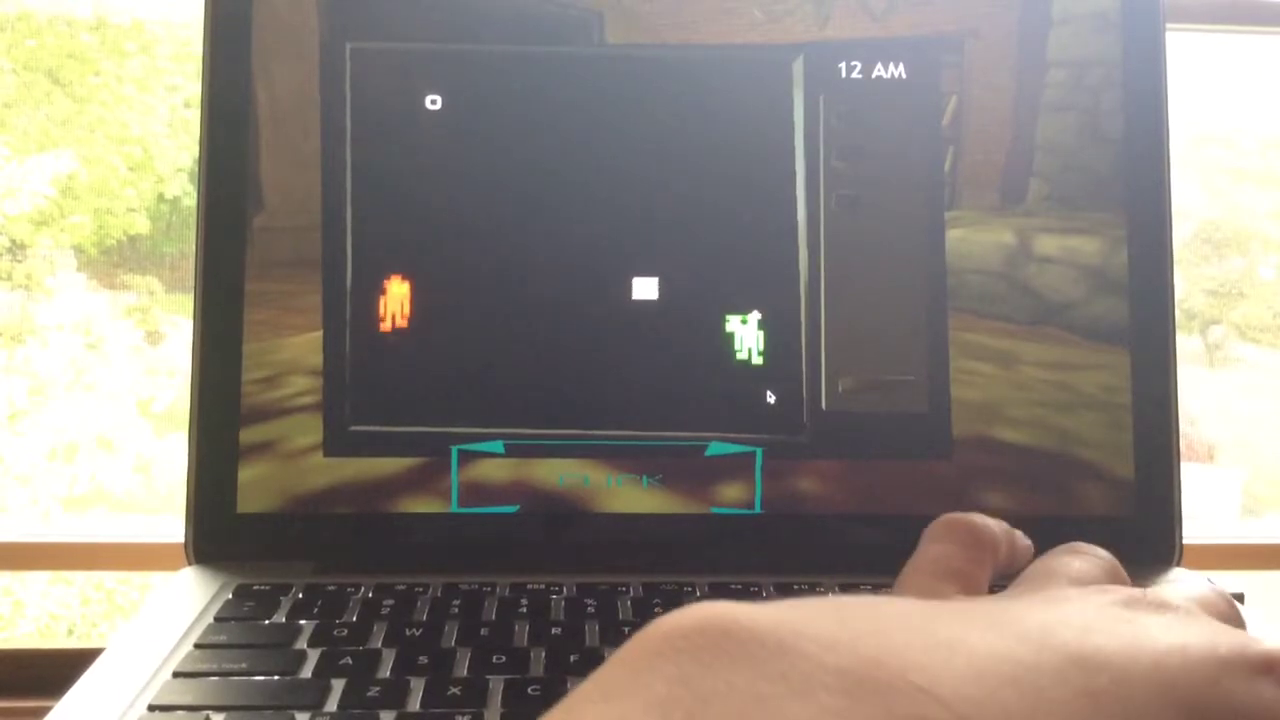
key(Up)
key(Right)
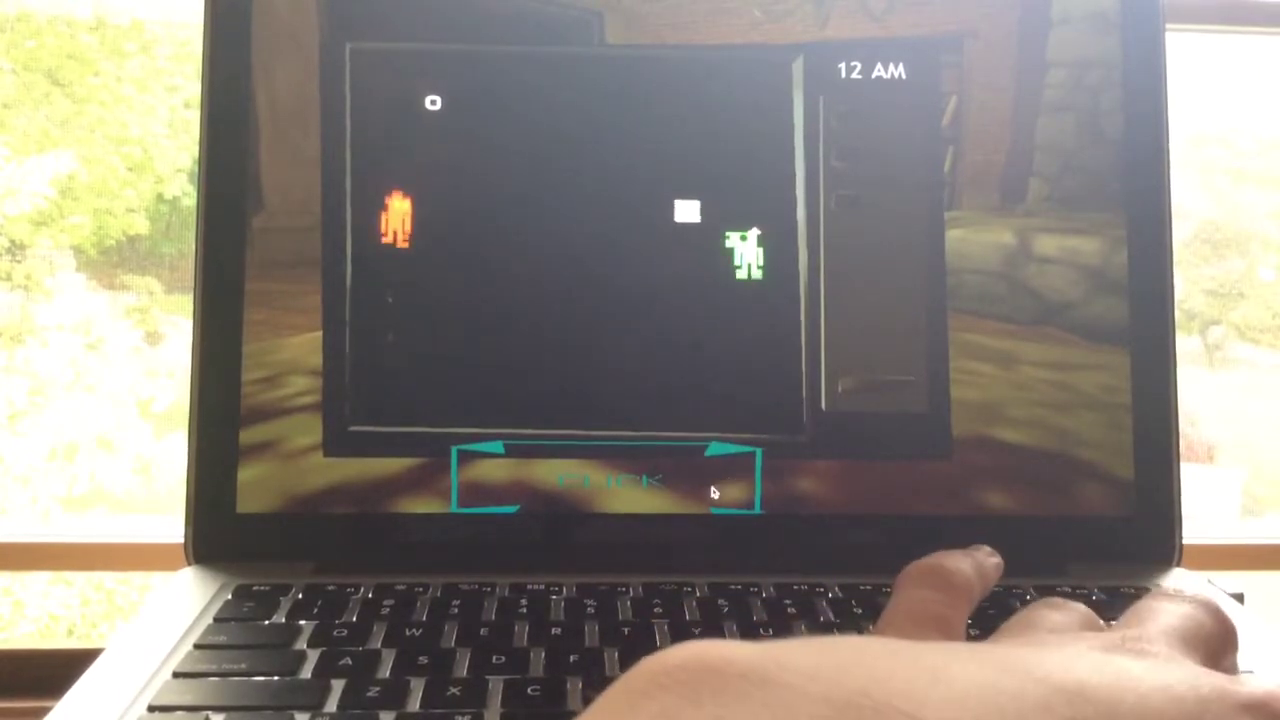
click(711, 489)
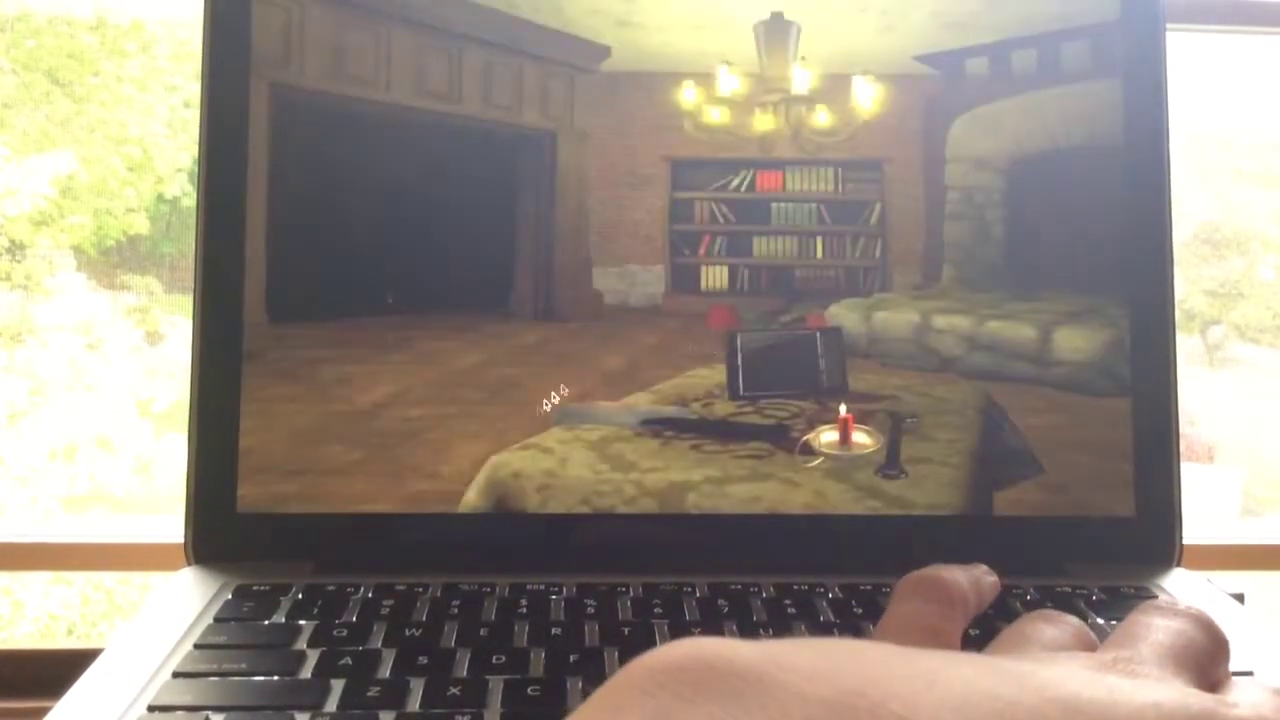
Reopen the arcade game, steer the paddle, and glance at the couch.
click(755, 345)
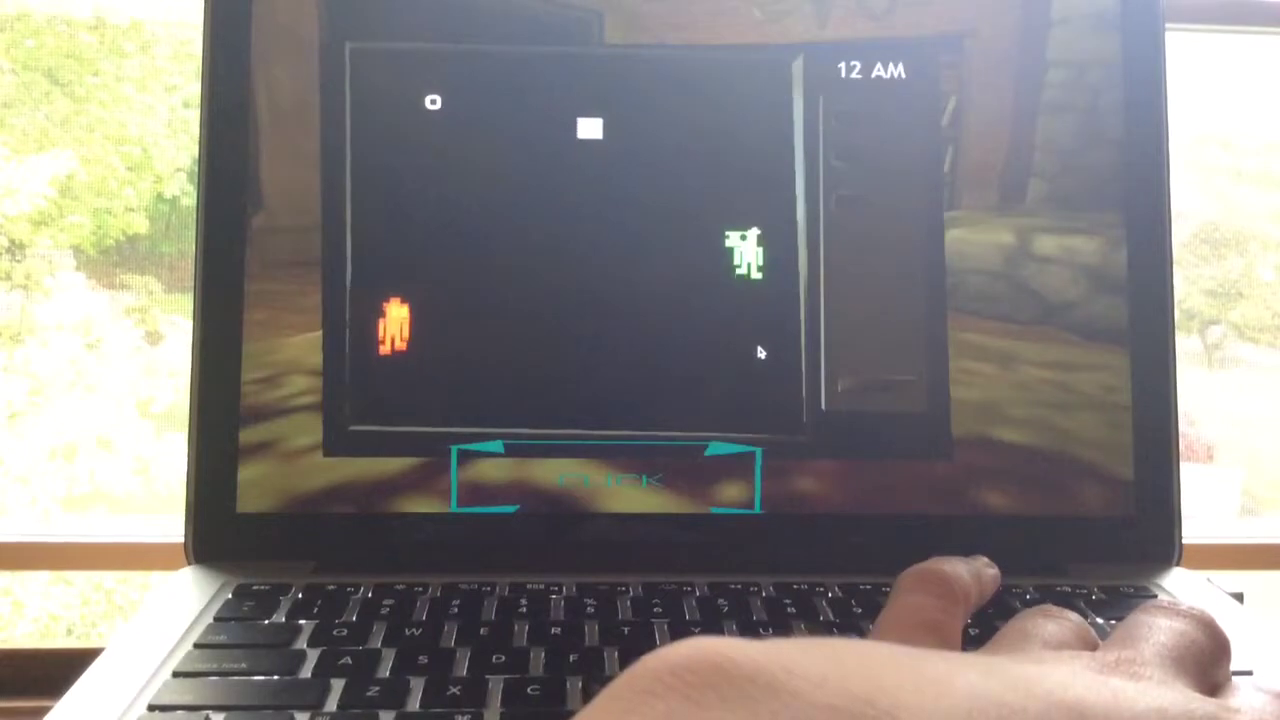
key(Left)
key(Down)
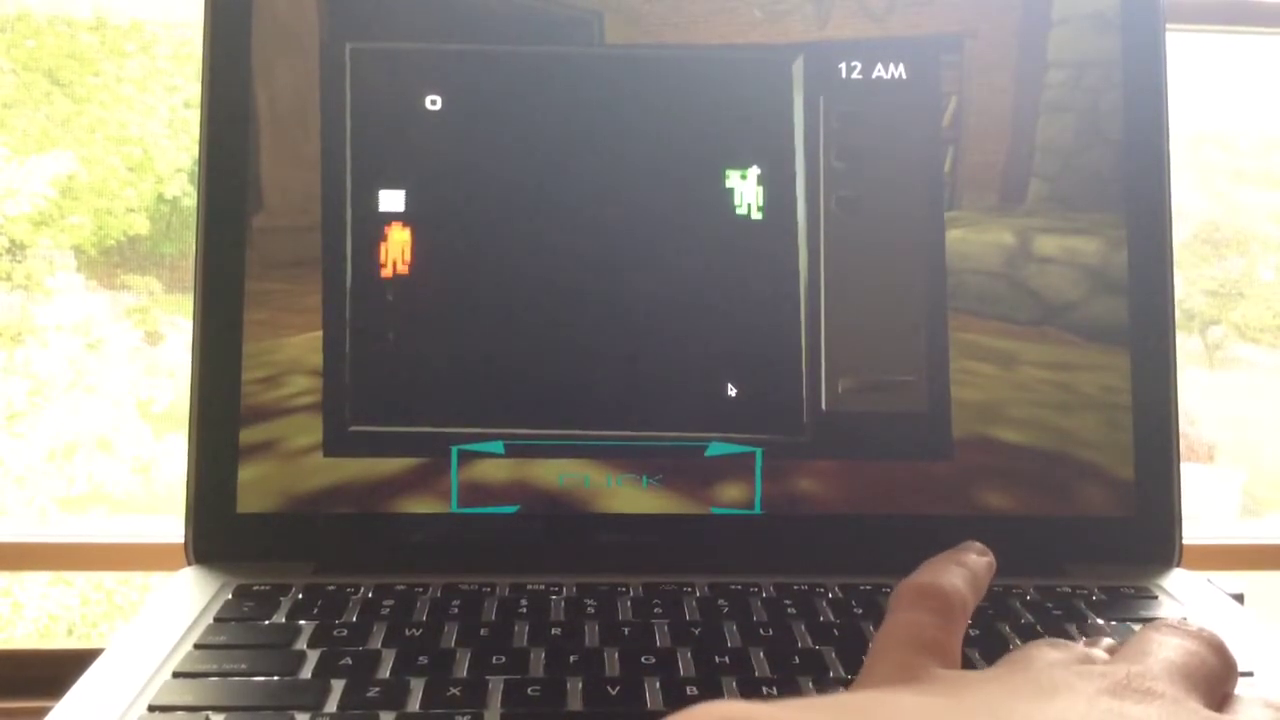
click(663, 451)
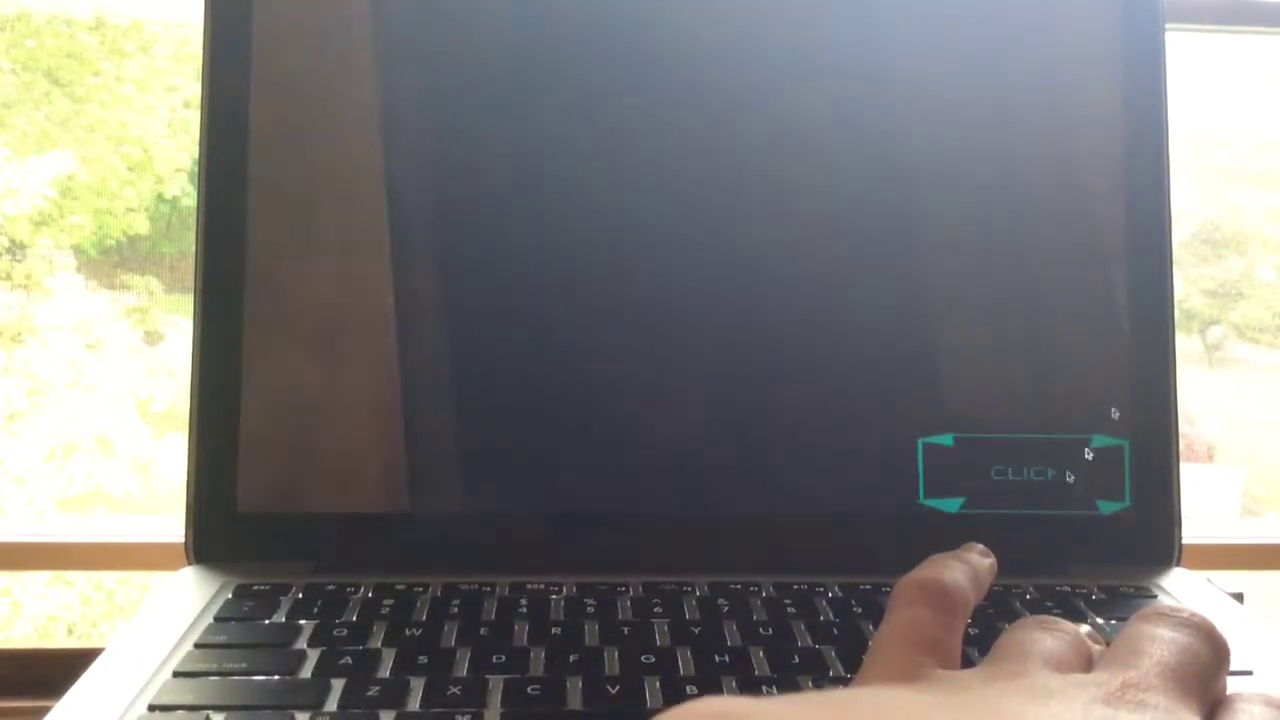
click(1071, 471)
click(778, 354)
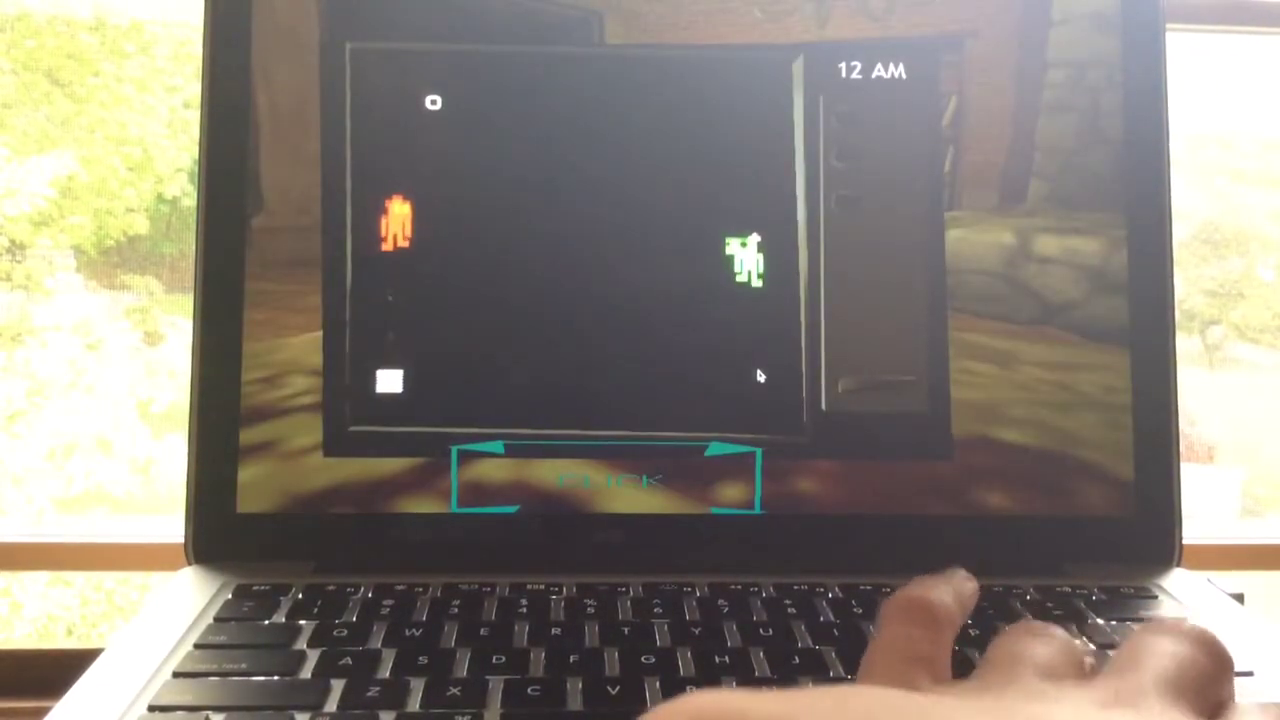
key(Up)
Check the fireplace, then play another arcade rally with the orange paddle.
click(643, 490)
click(951, 214)
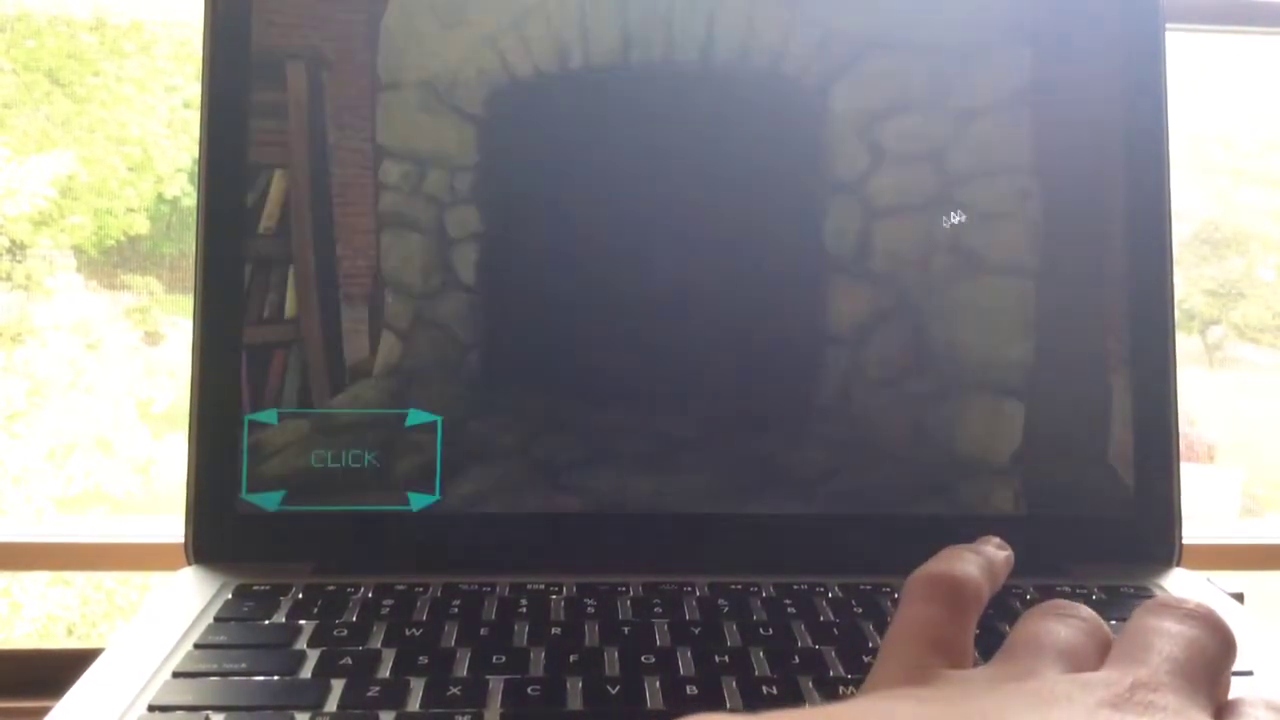
click(407, 496)
click(733, 335)
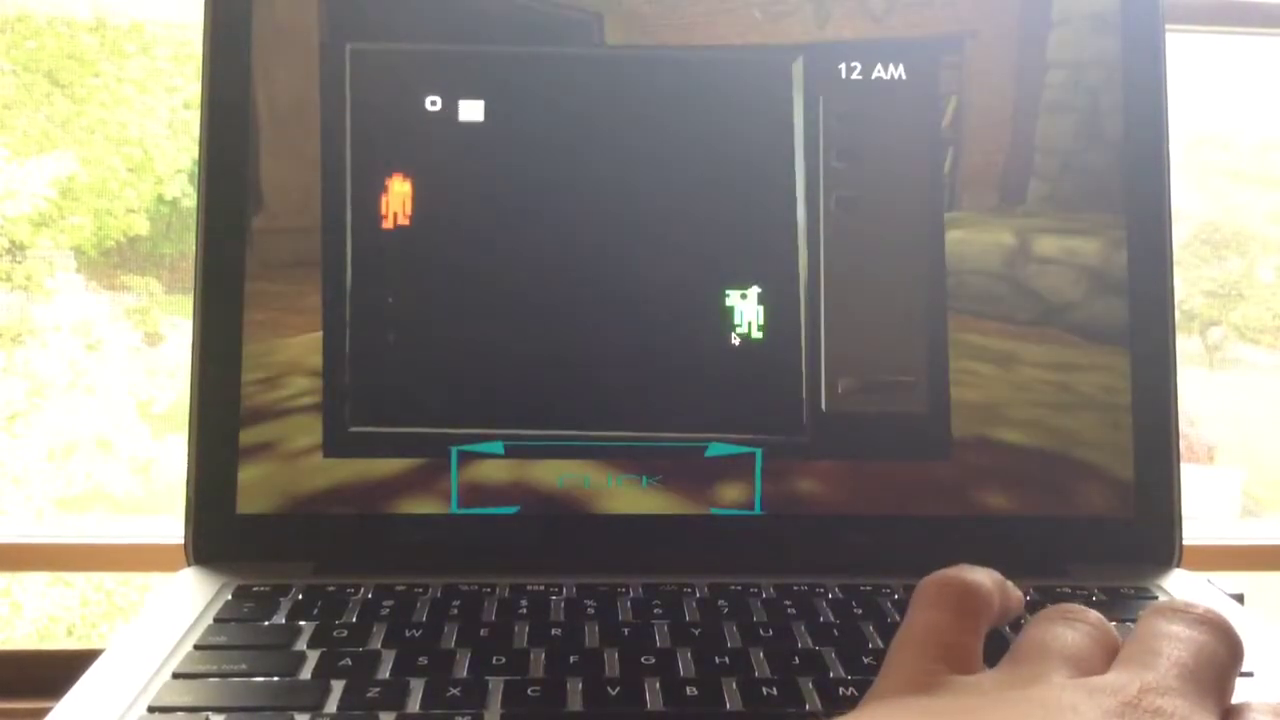
key(Down)
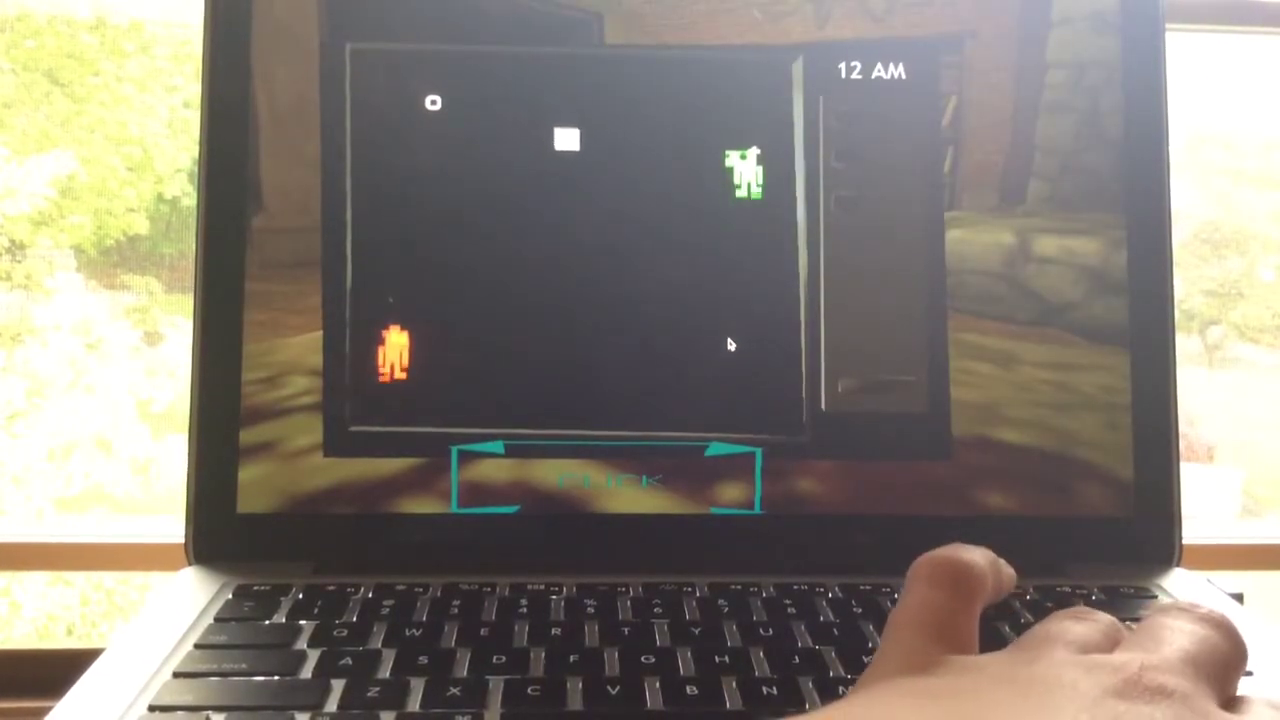
key(Up)
key(Down)
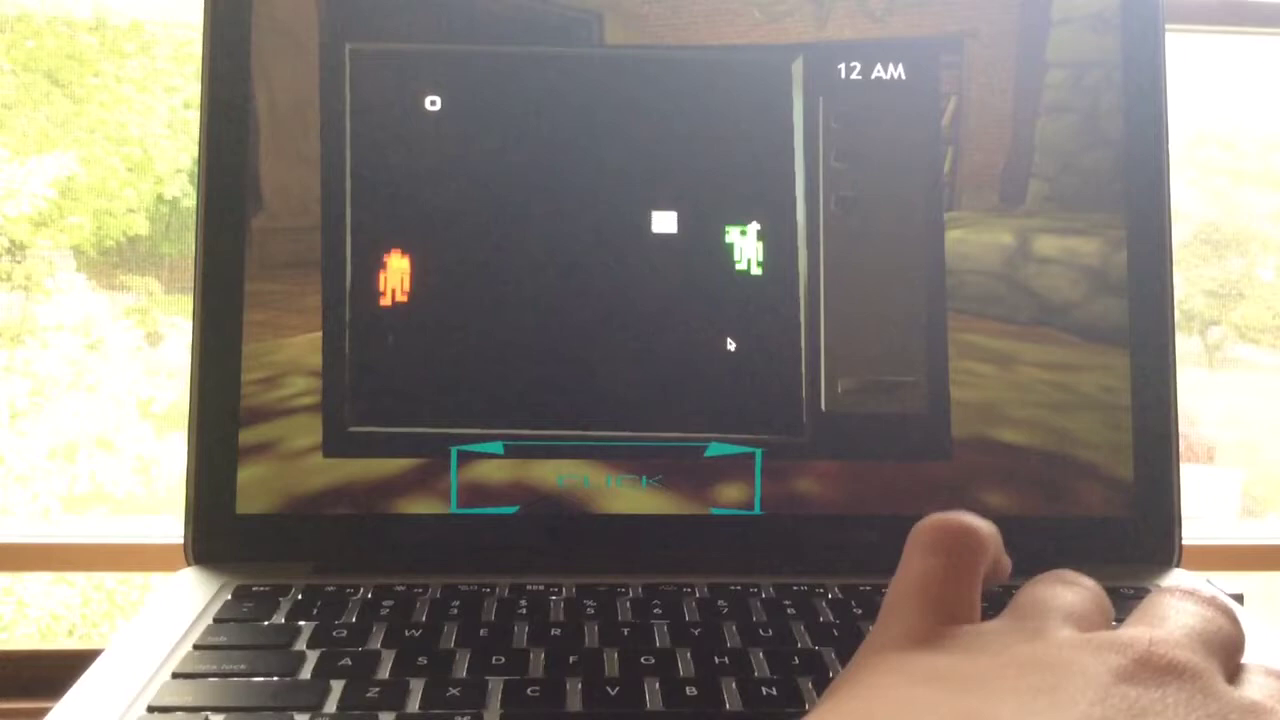
key(Down)
key(Up)
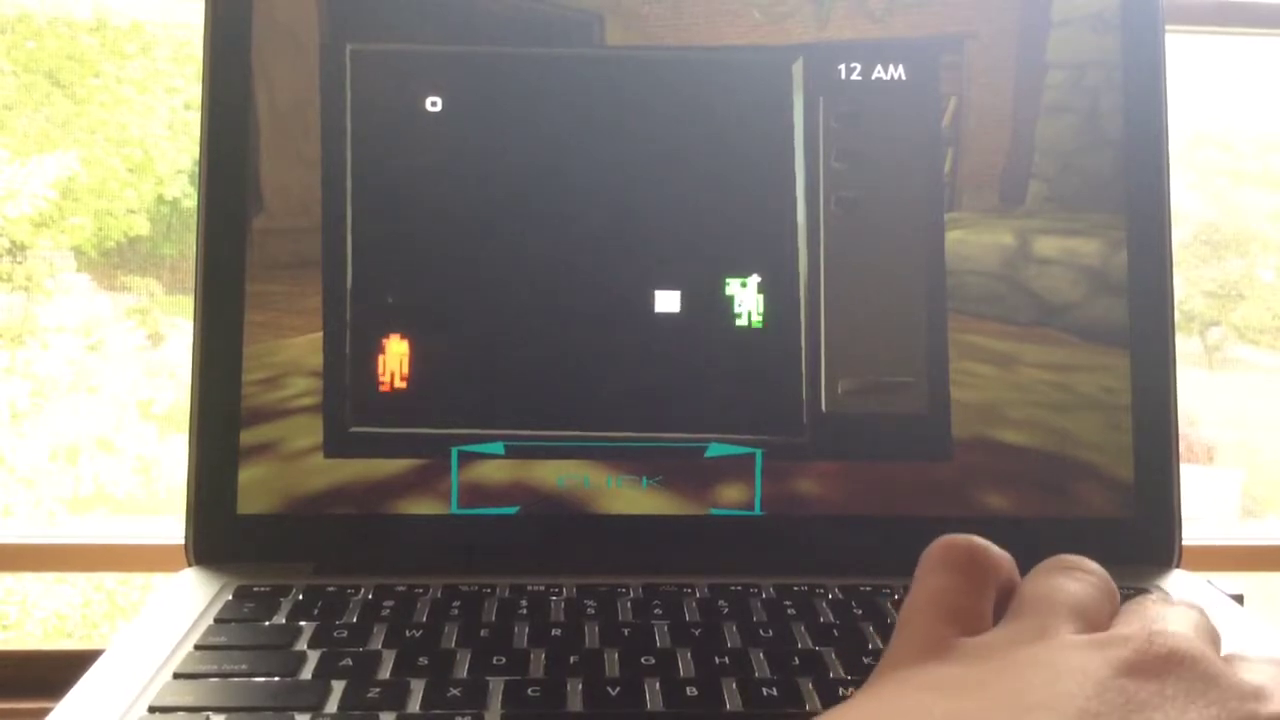
key(Up)
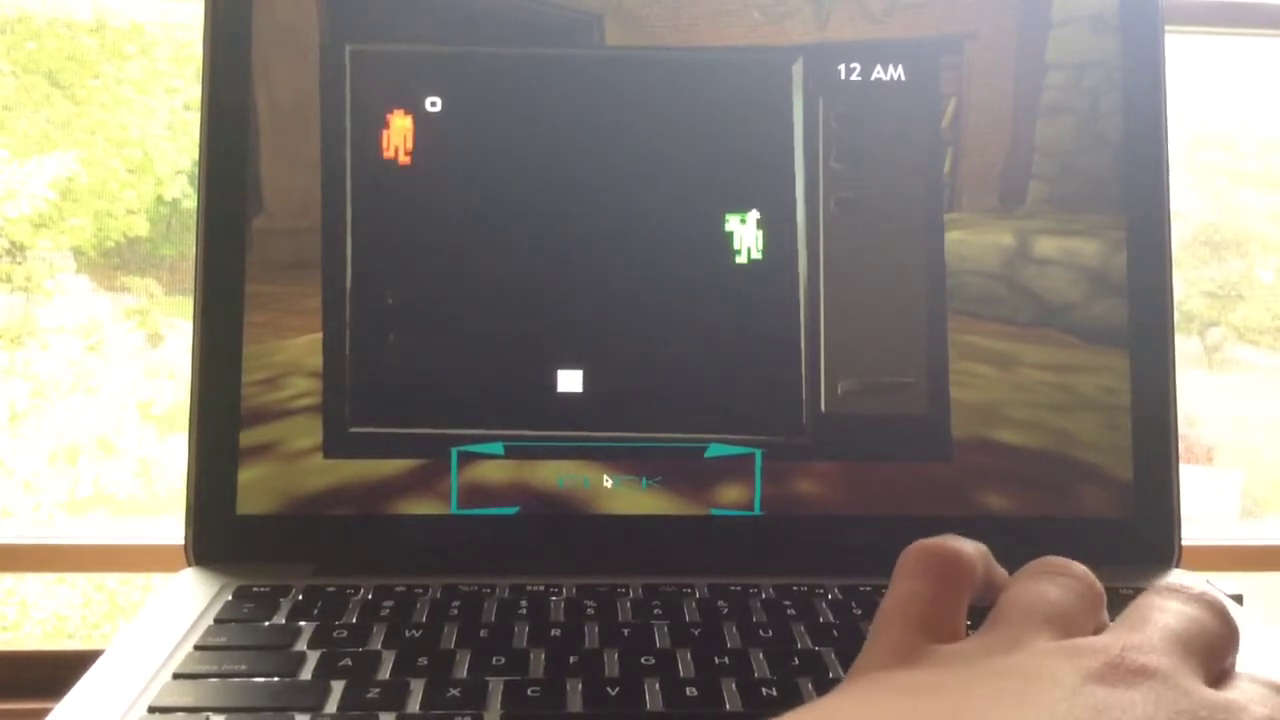
click(588, 512)
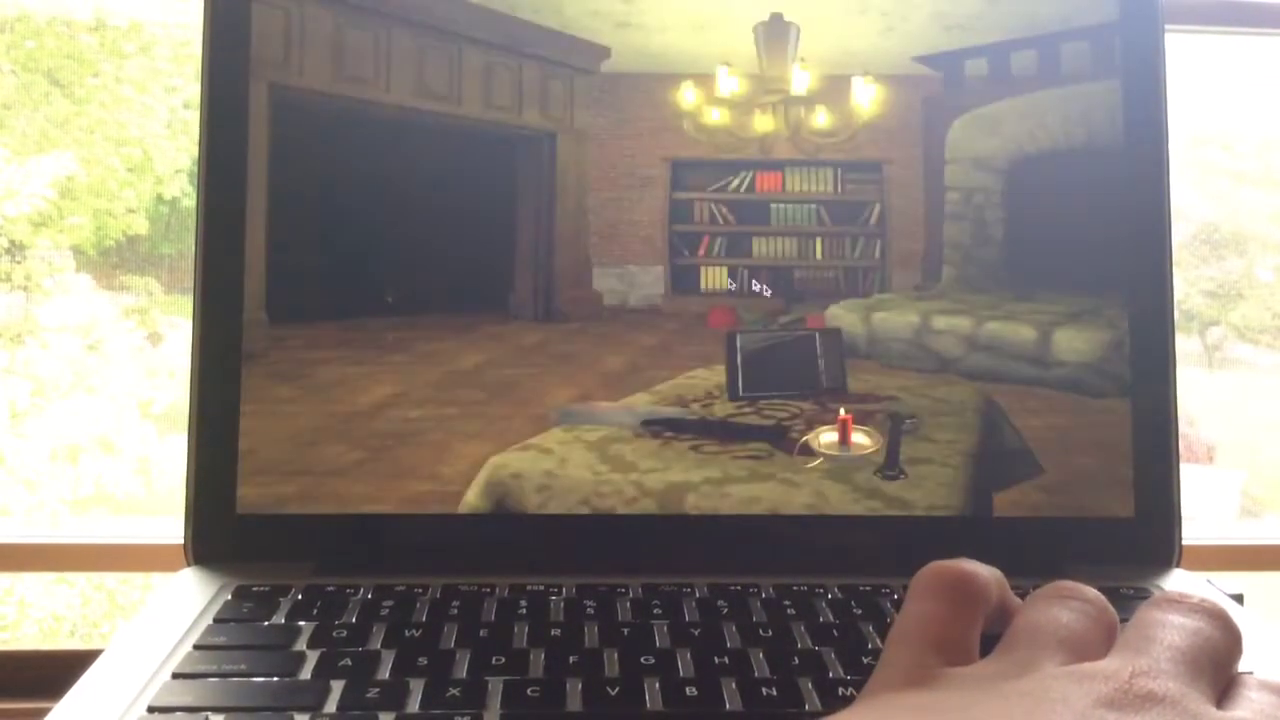
Alternate fireplace checks with more paddle play until the clock reaches 1 AM.
click(740, 360)
key(Up)
key(Down)
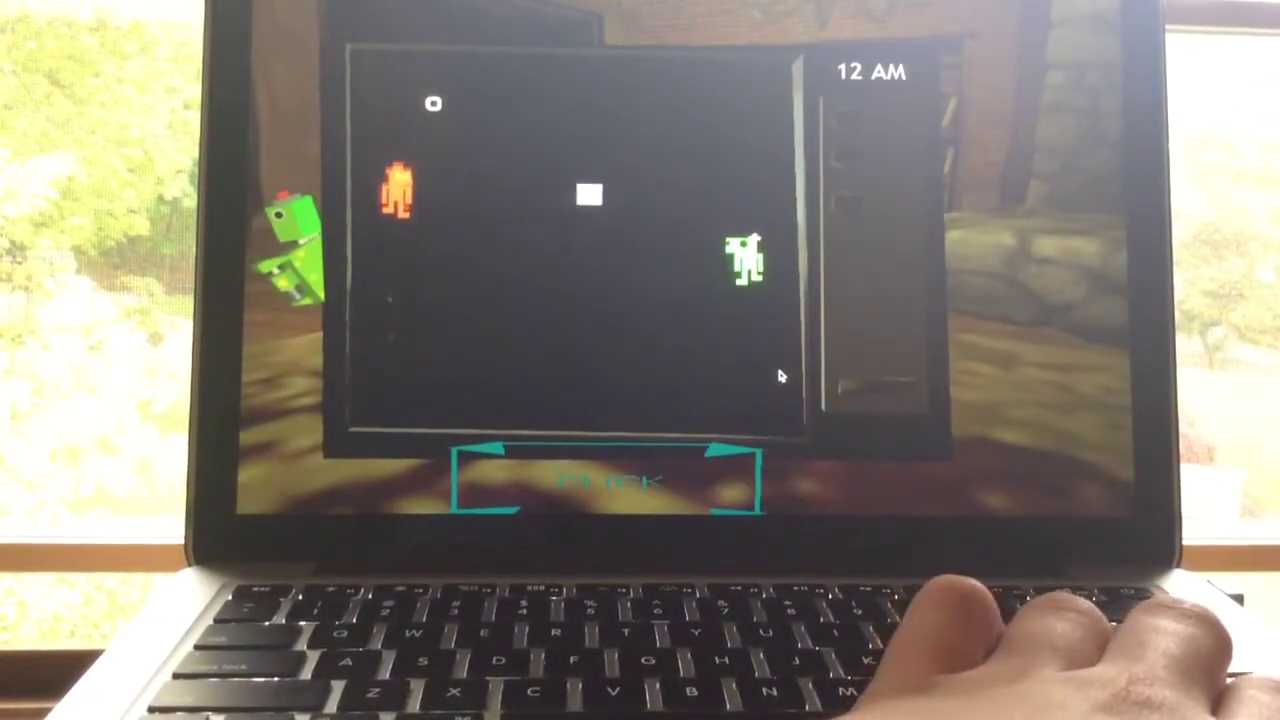
key(Up)
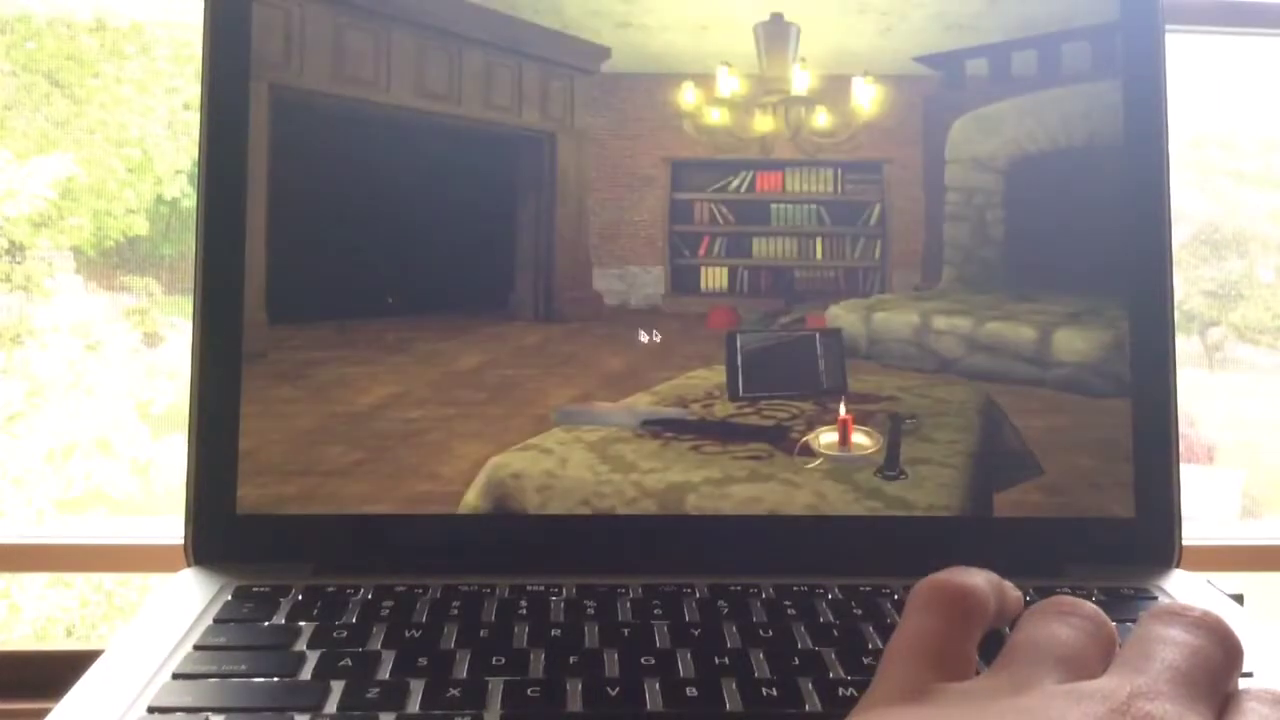
click(743, 368)
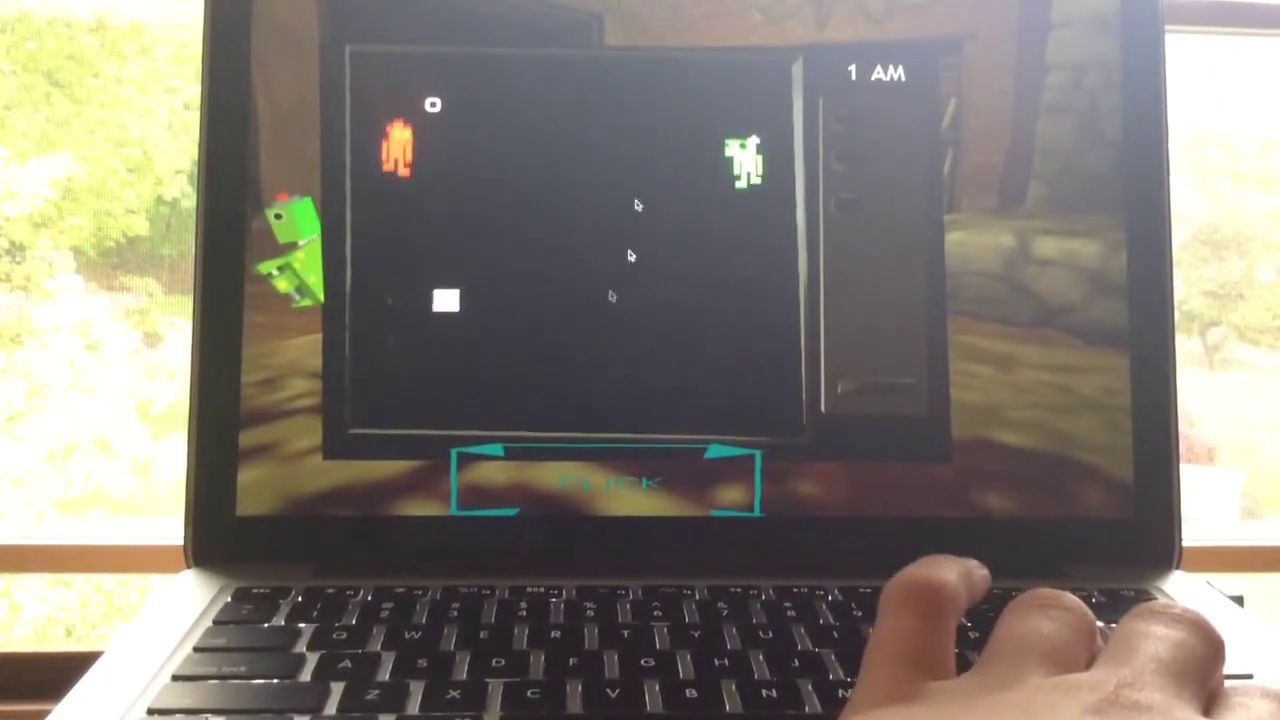
key(Up)
key(Down)
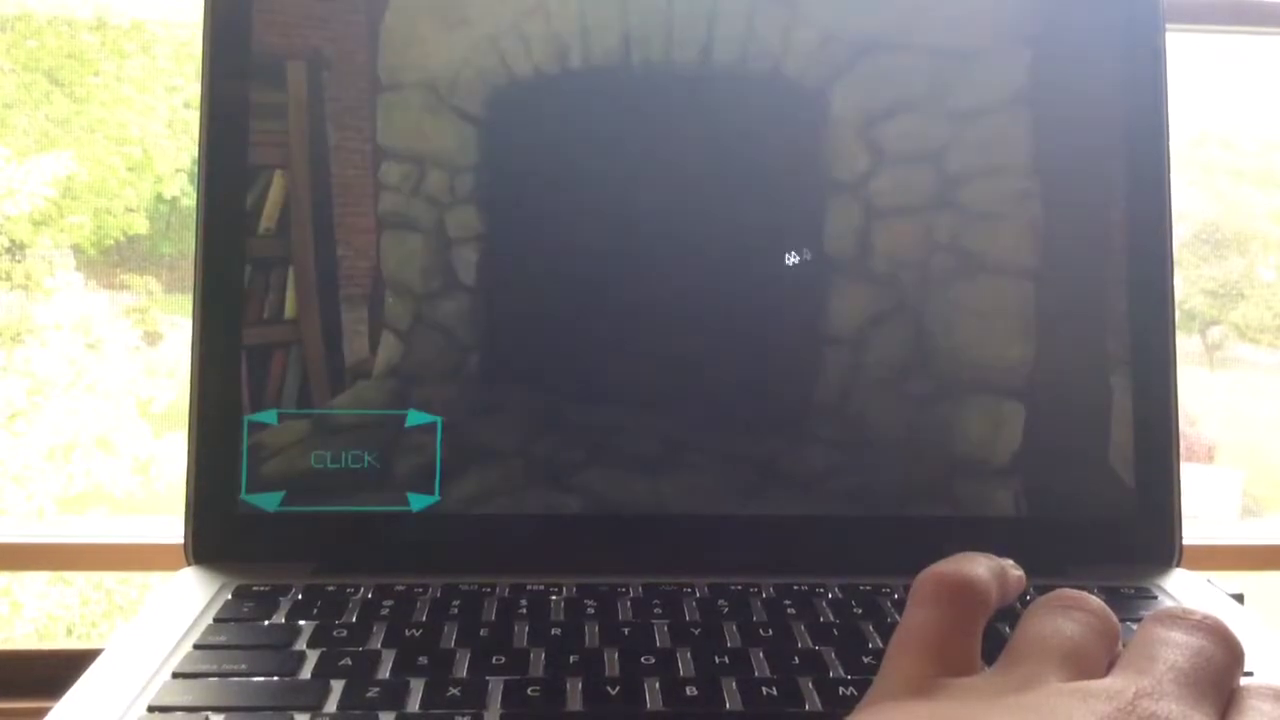
click(514, 457)
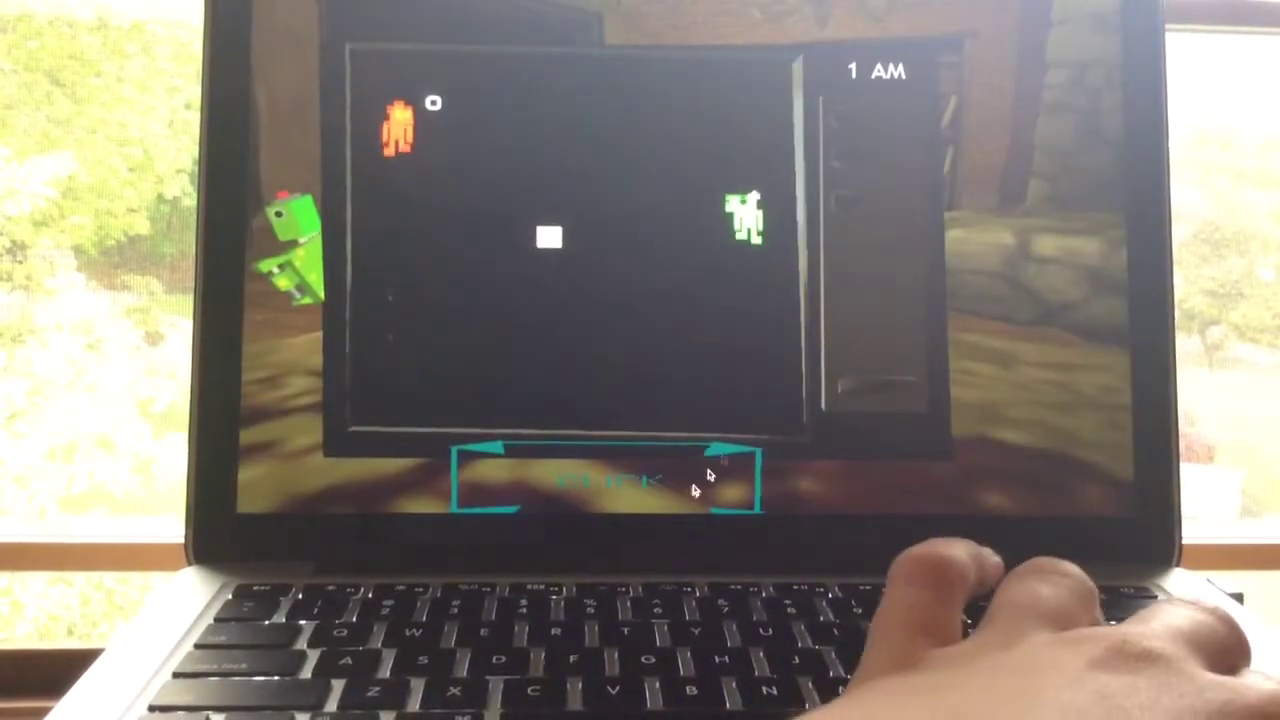
key(Down)
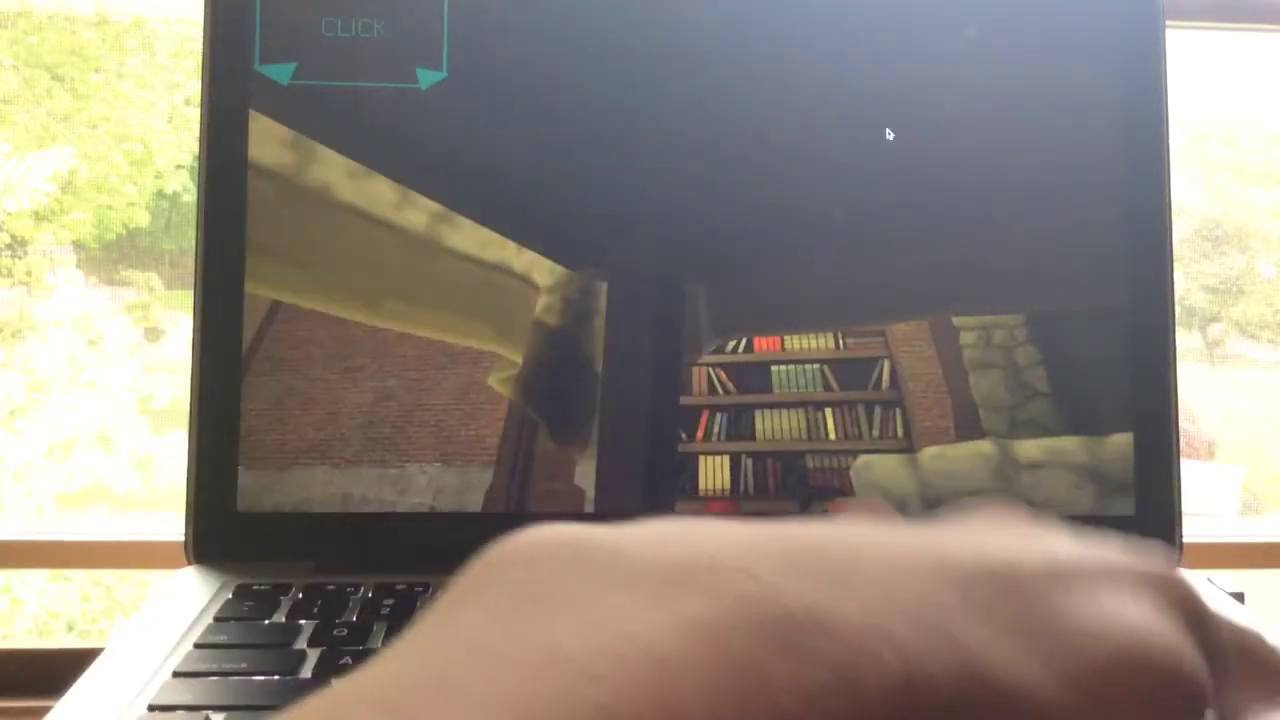
Check the fireplace and low view, briefly opening and closing the arcade game.
click(886, 129)
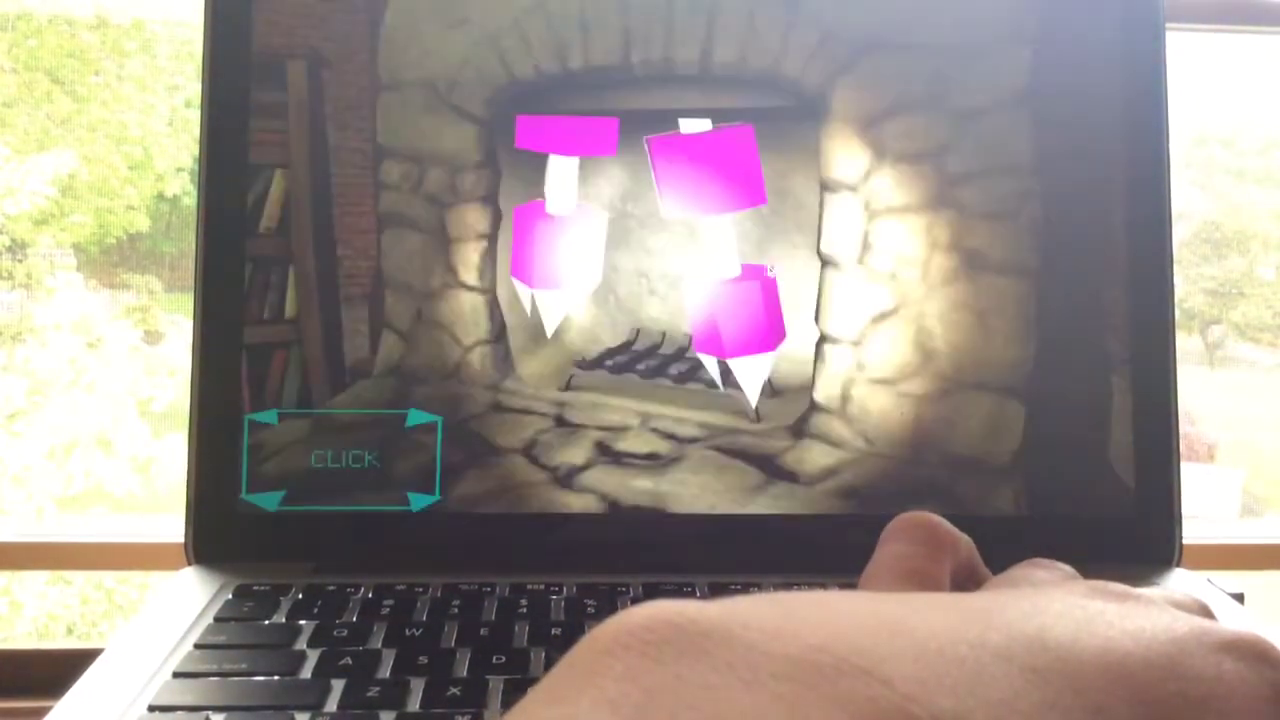
click(414, 466)
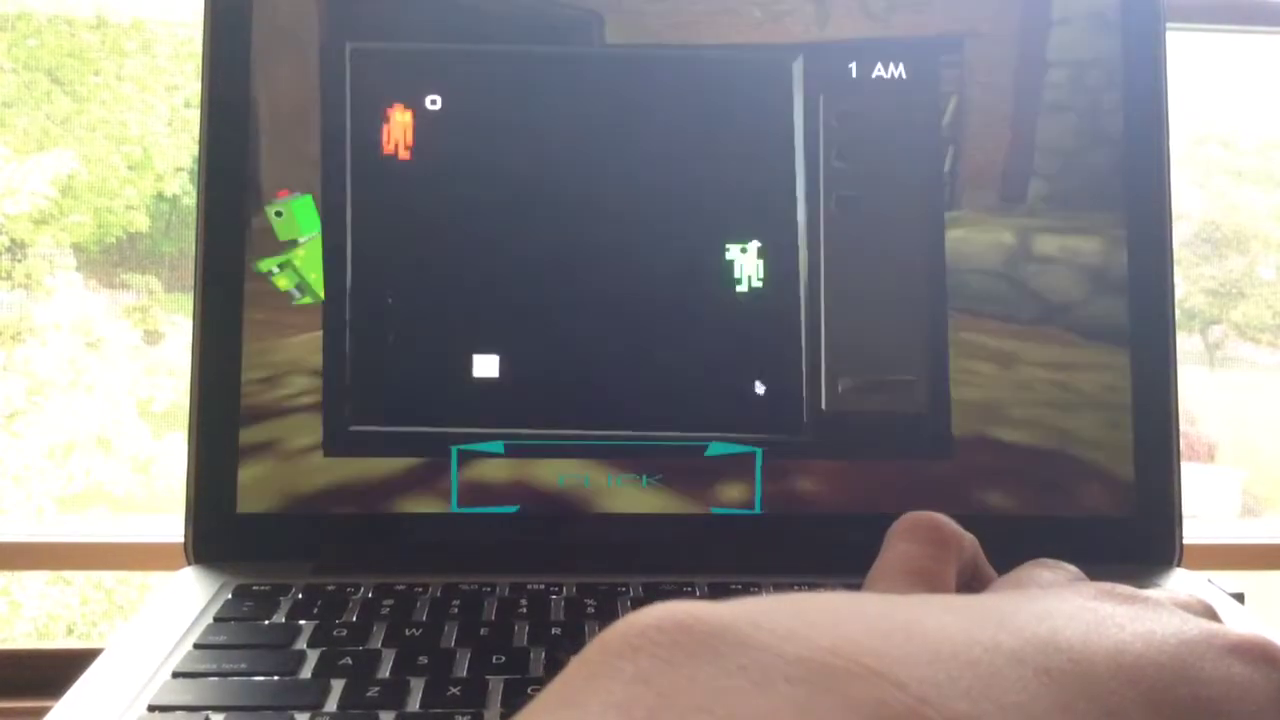
click(566, 480)
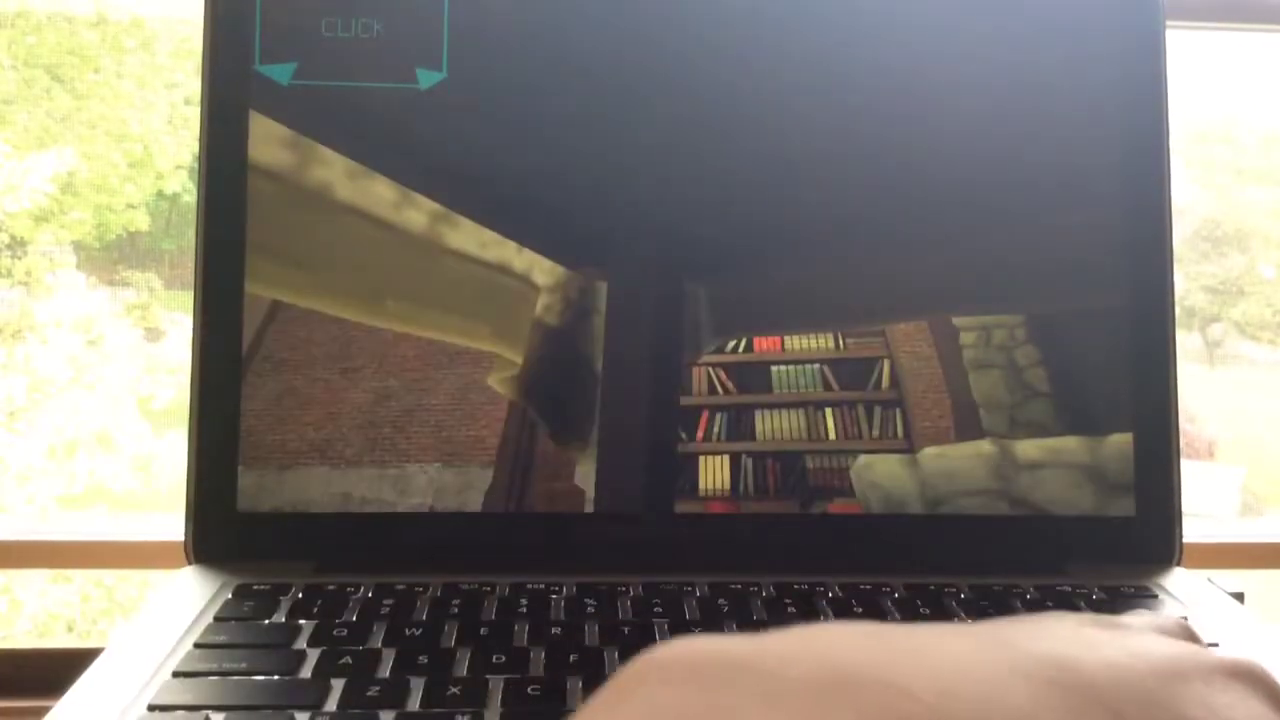
click(392, 38)
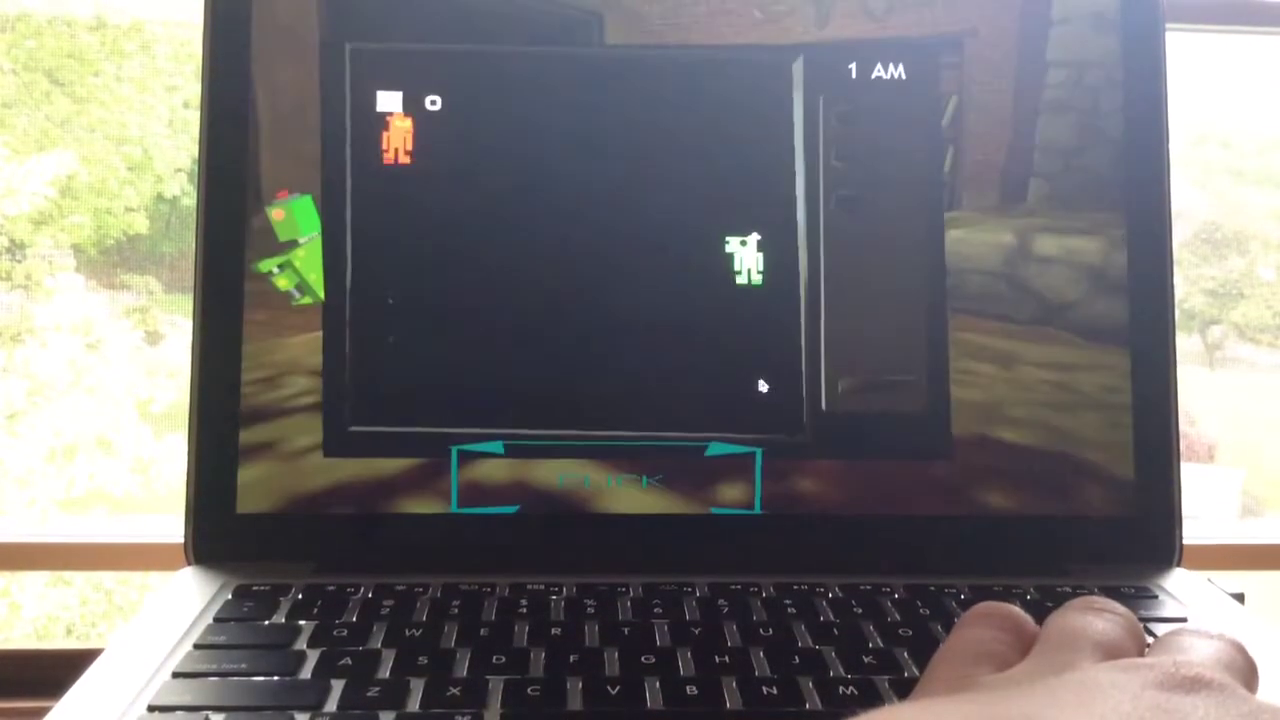
click(600, 492)
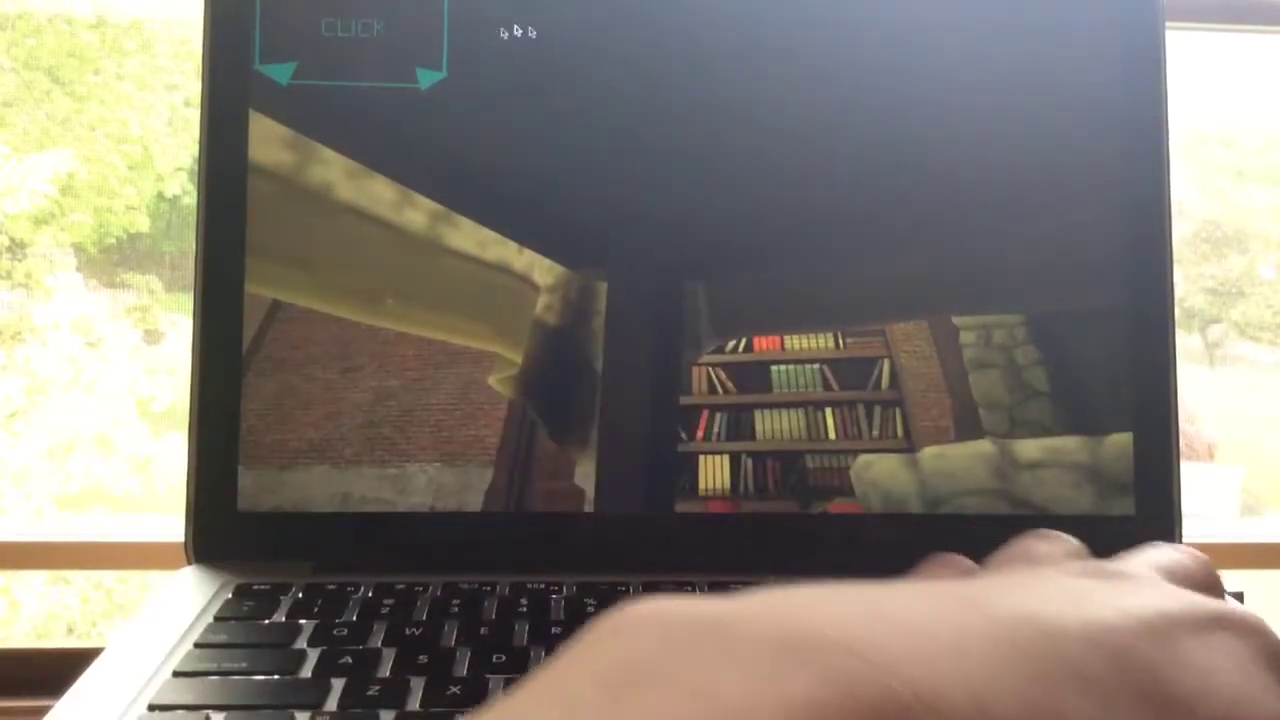
Leave the low view, check the fireplace, and view the arcade game at 2 AM.
click(514, 34)
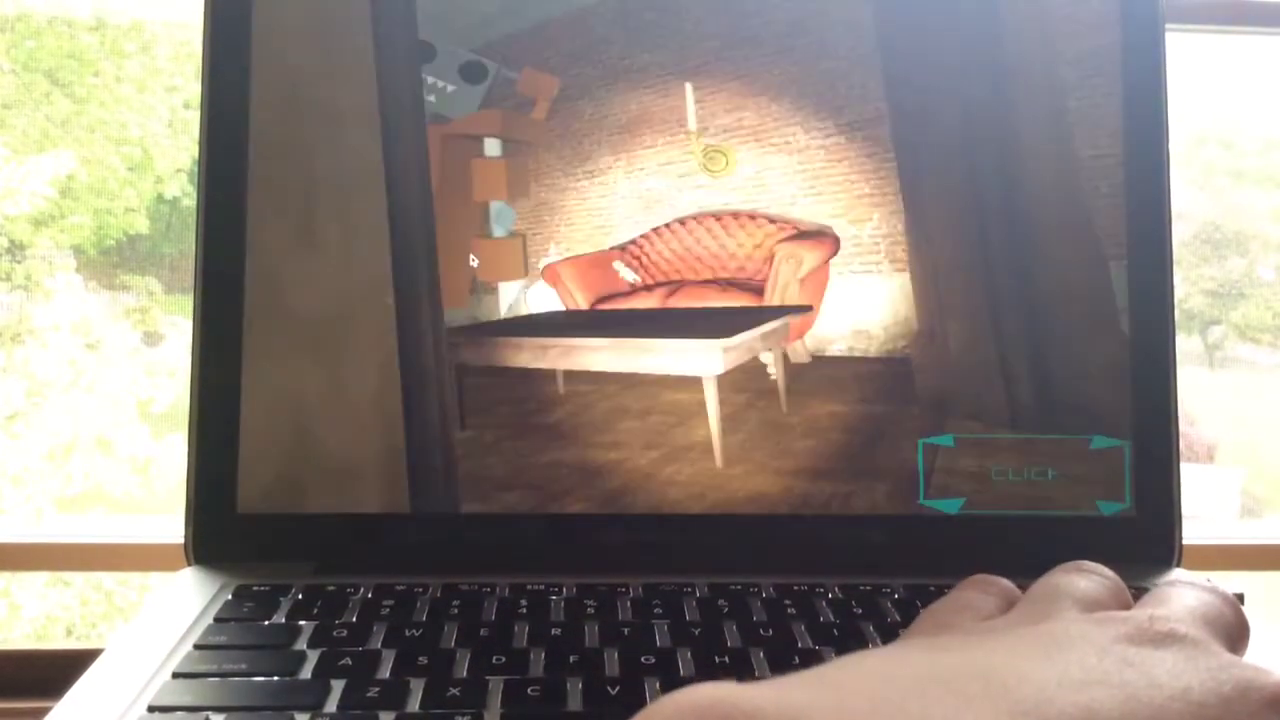
click(470, 260)
click(837, 257)
click(457, 420)
click(740, 365)
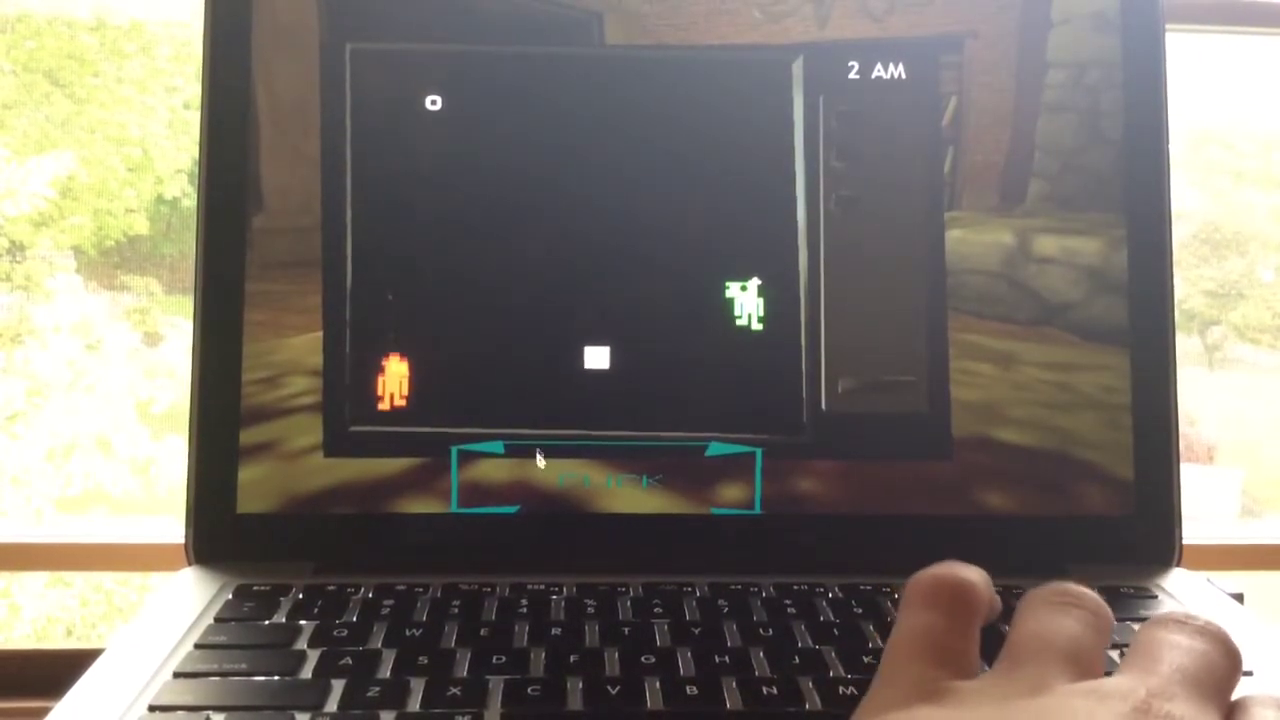
click(540, 490)
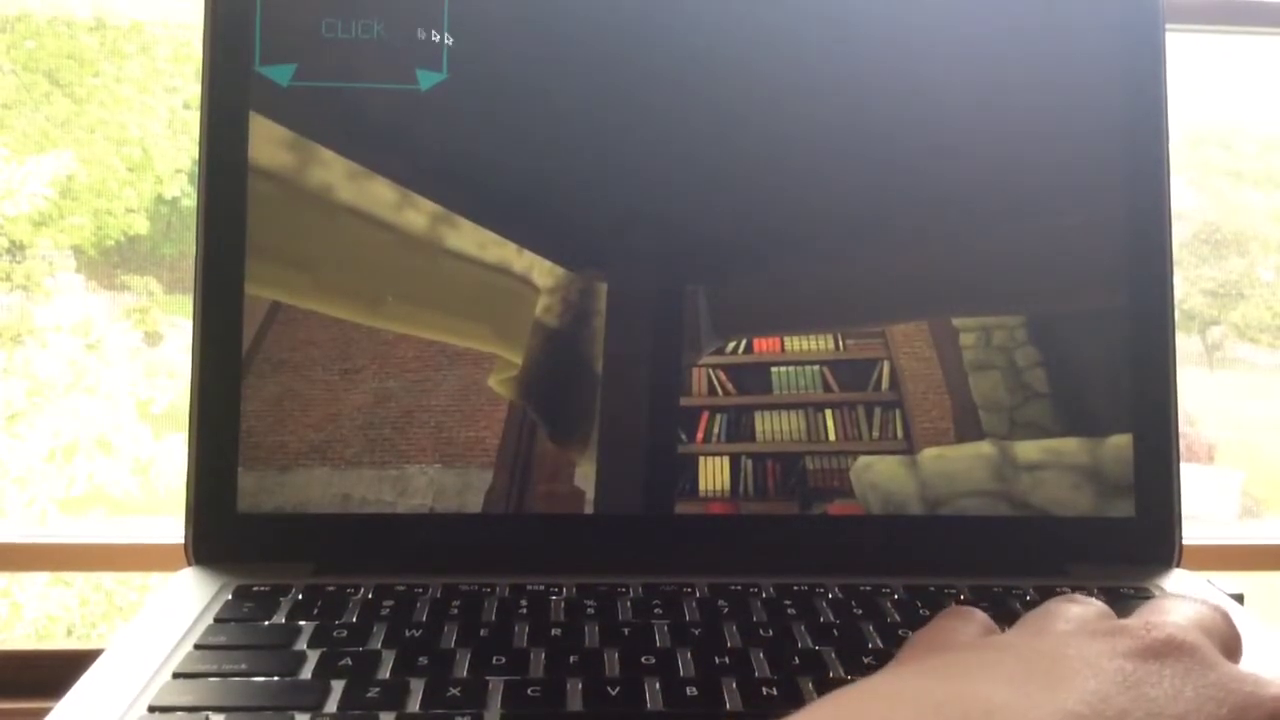
Leave the desk, glance at the fireplace, and open the 2 AM camera map.
click(391, 61)
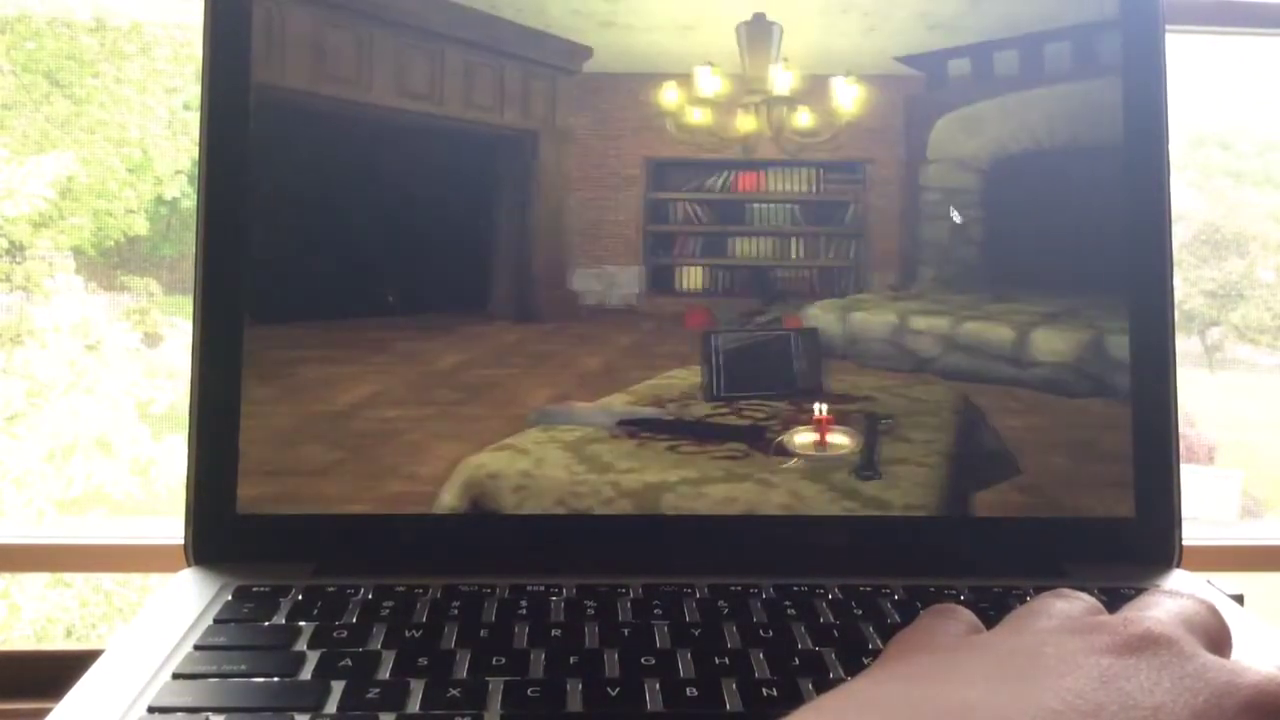
click(951, 207)
click(343, 457)
click(724, 372)
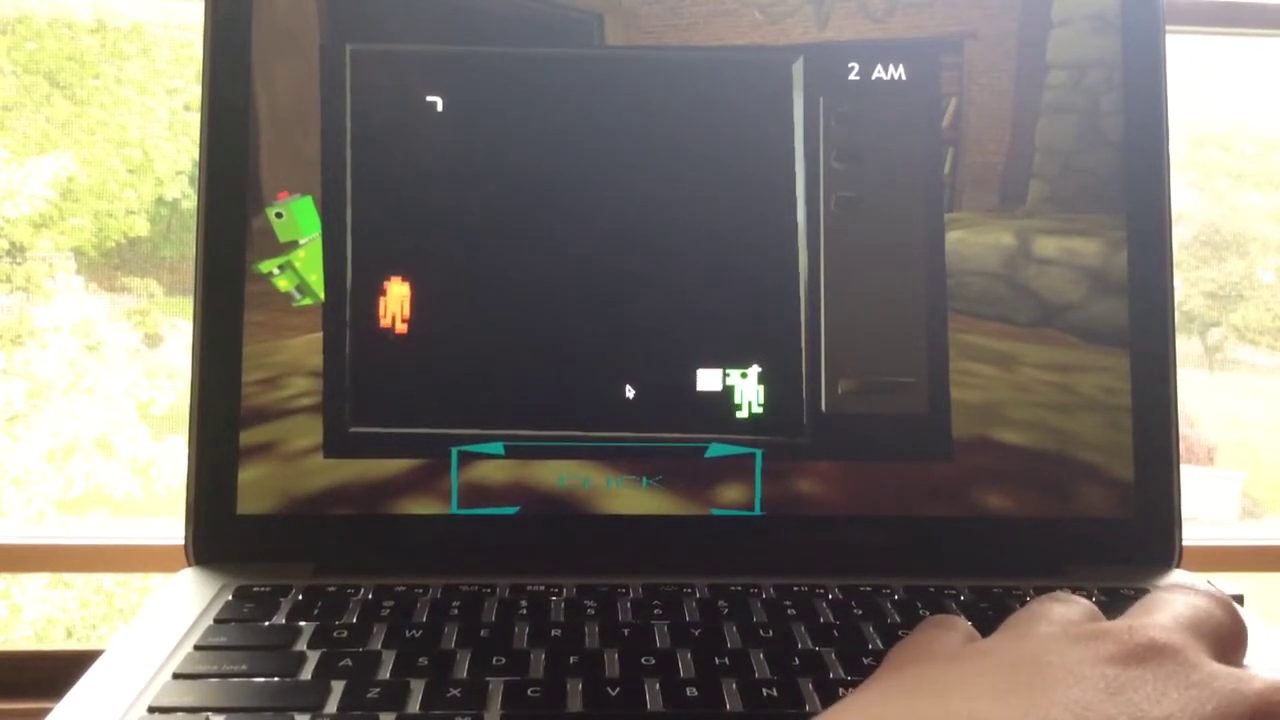
Check the couch room and fireplace, then open and close the camera map.
click(592, 470)
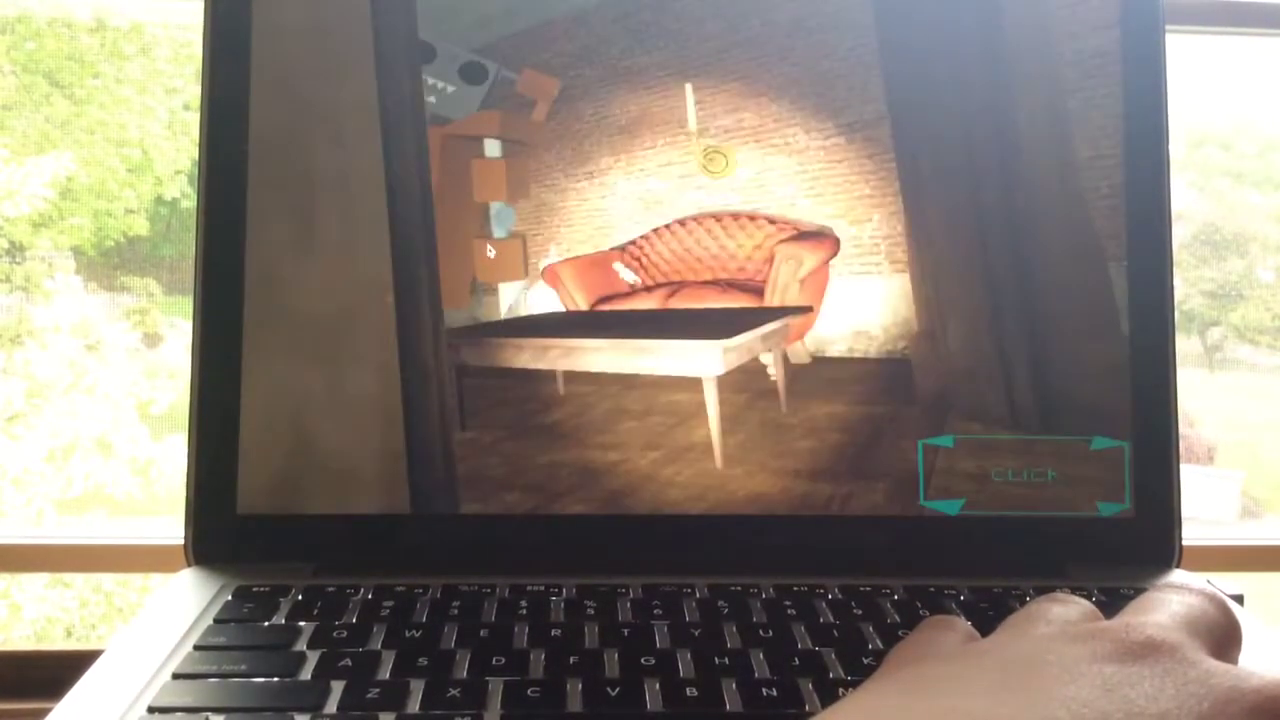
click(490, 250)
click(663, 297)
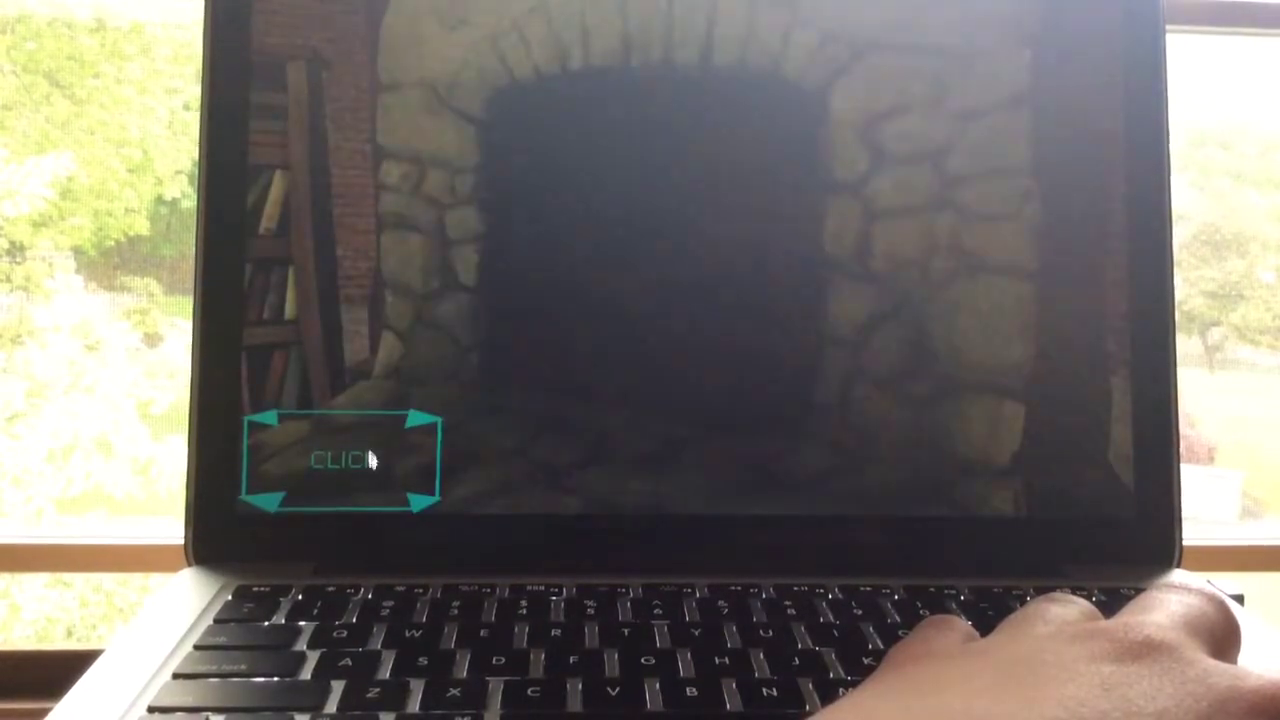
click(370, 460)
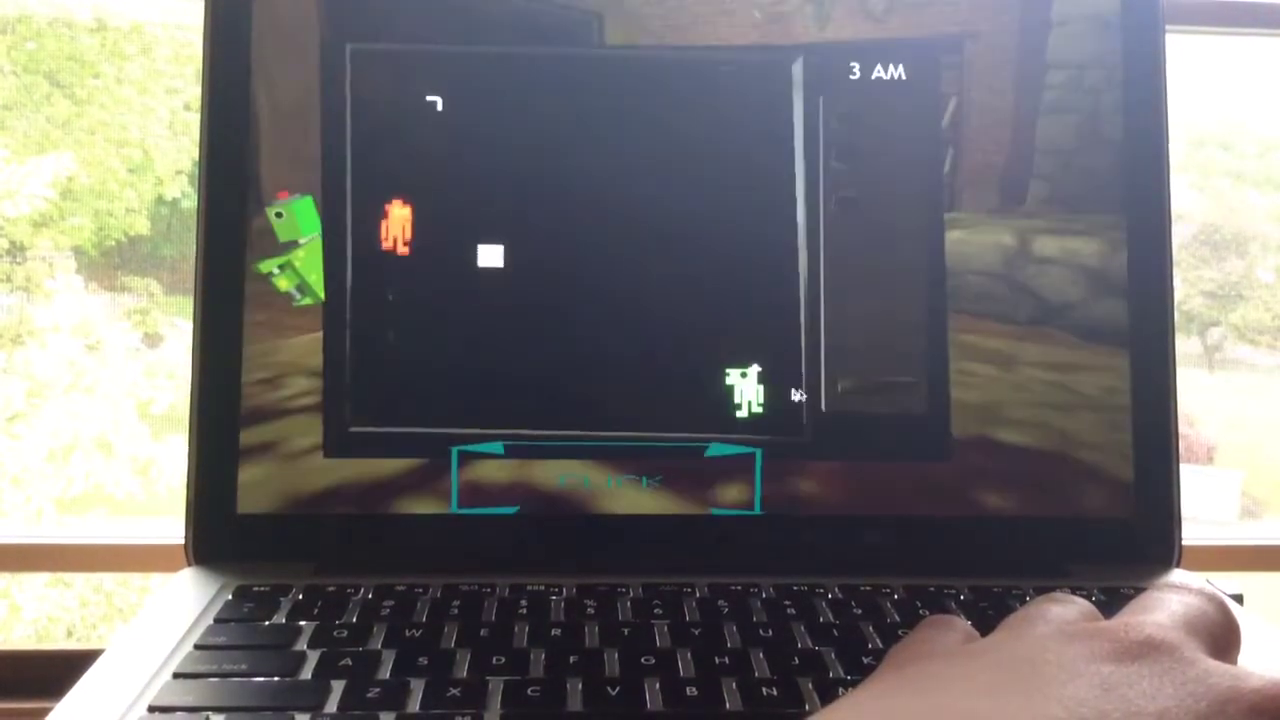
click(683, 452)
Recheck the couch room and fireplace, then reopen the camera map at 3 AM.
click(614, 314)
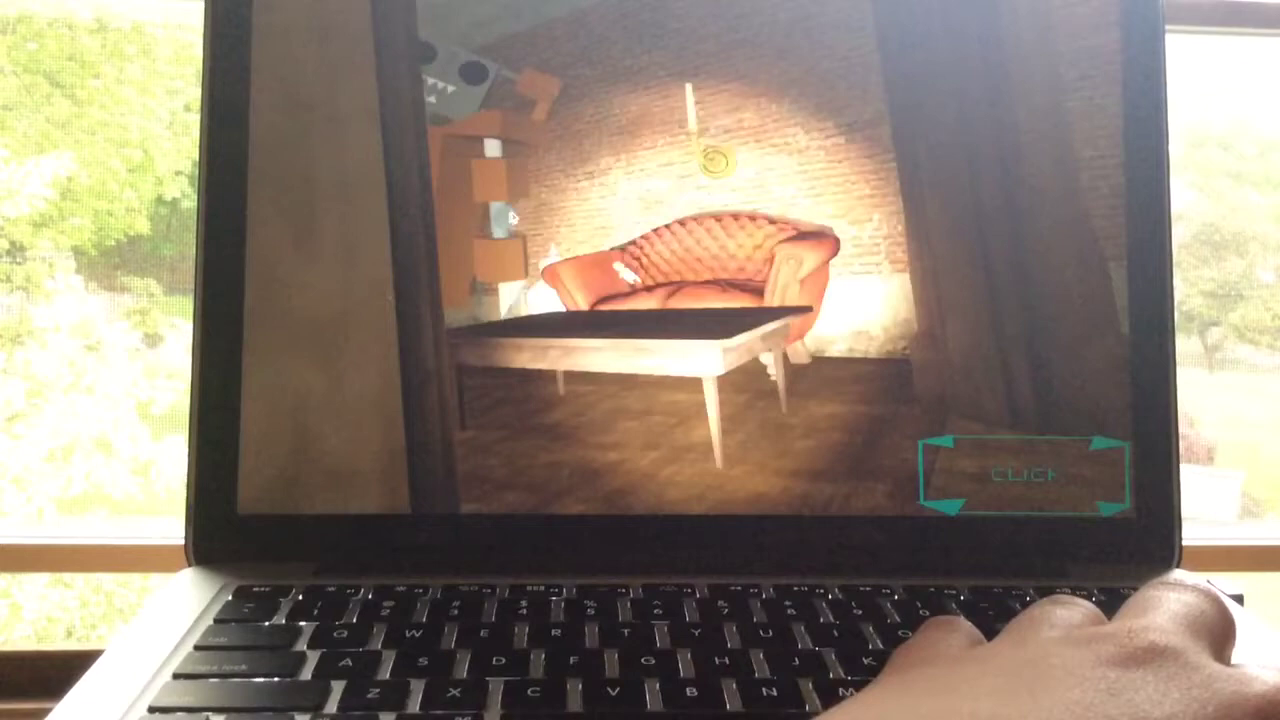
click(508, 216)
click(663, 297)
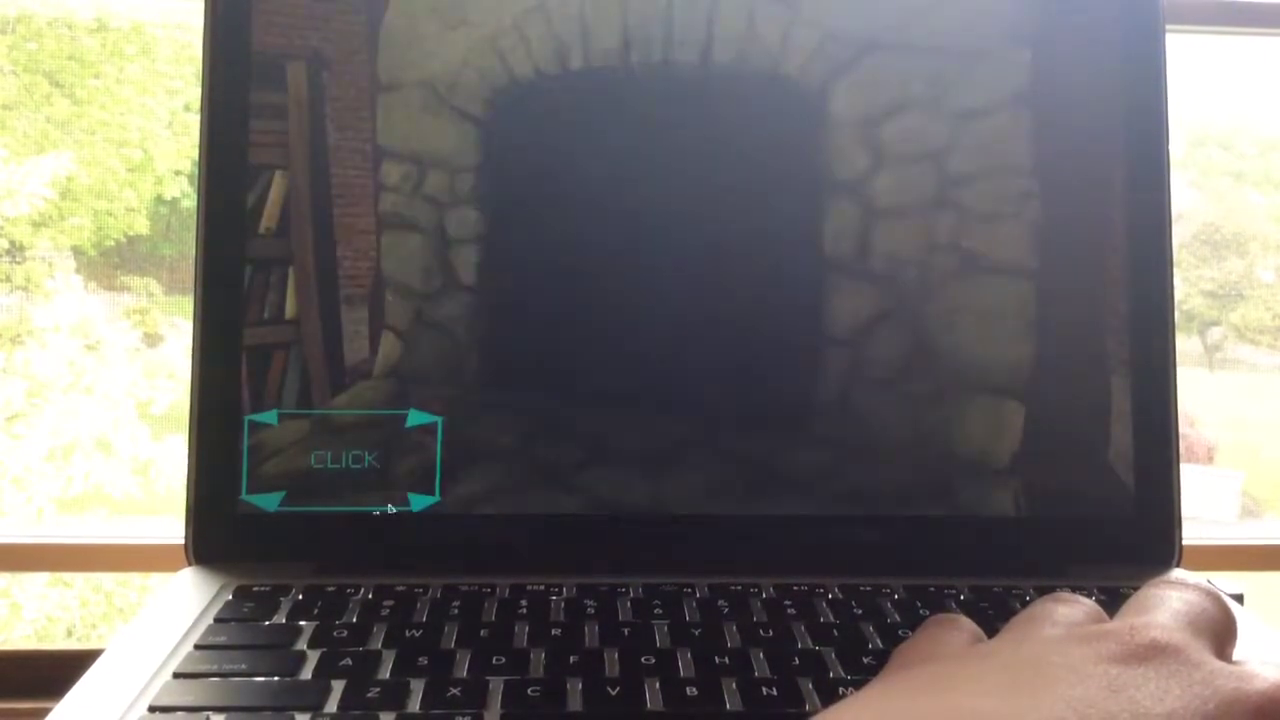
click(390, 505)
click(607, 480)
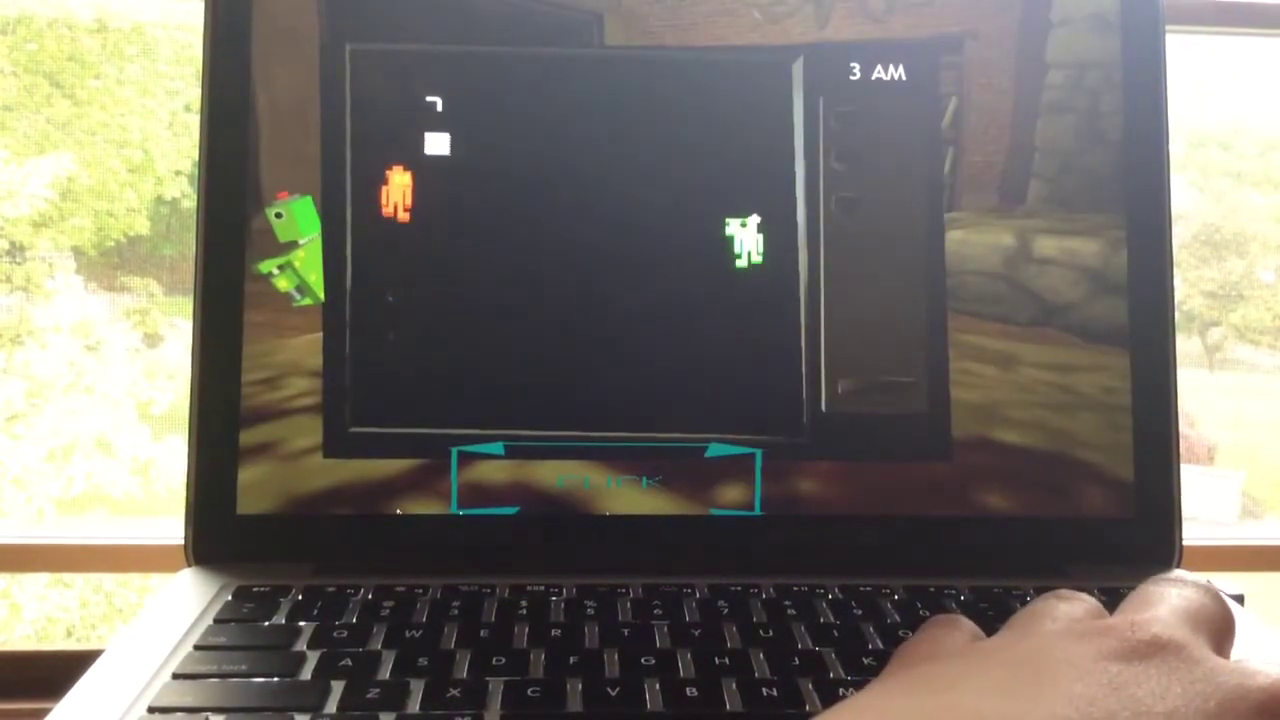
Look at the dark curtain and fireplace, toggling the camera map twice.
click(594, 491)
click(1023, 473)
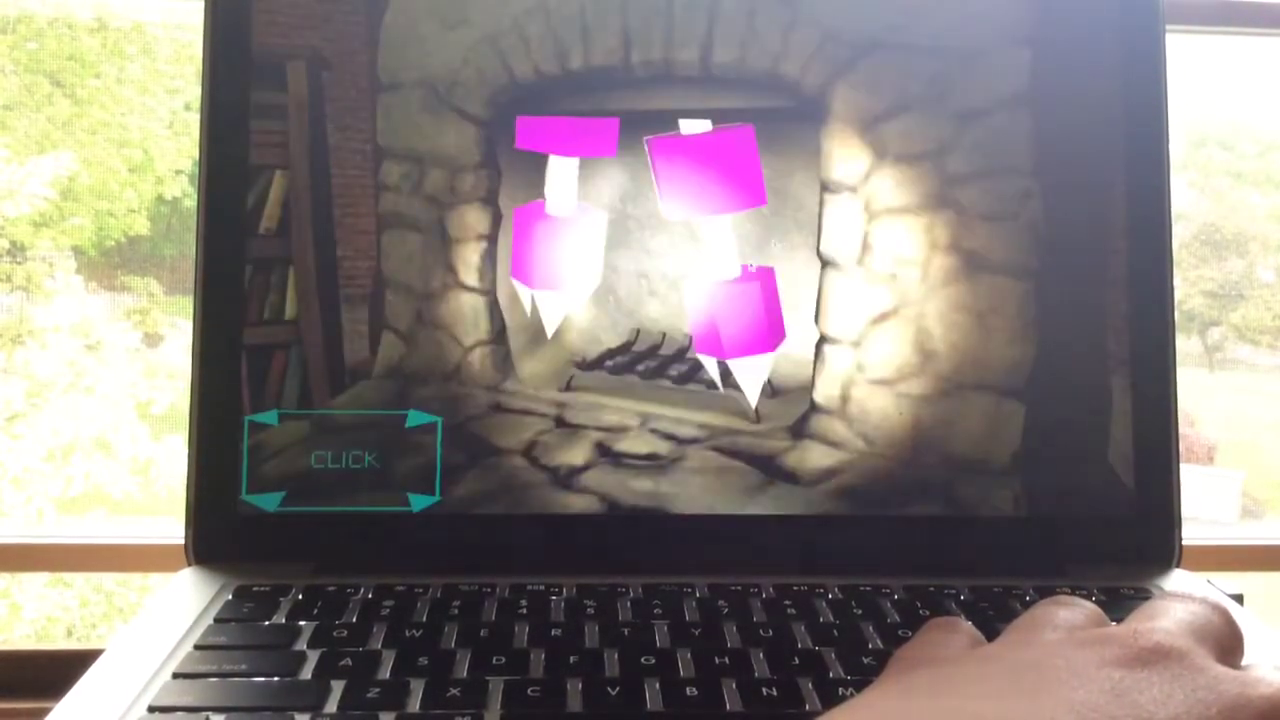
click(343, 460)
click(607, 480)
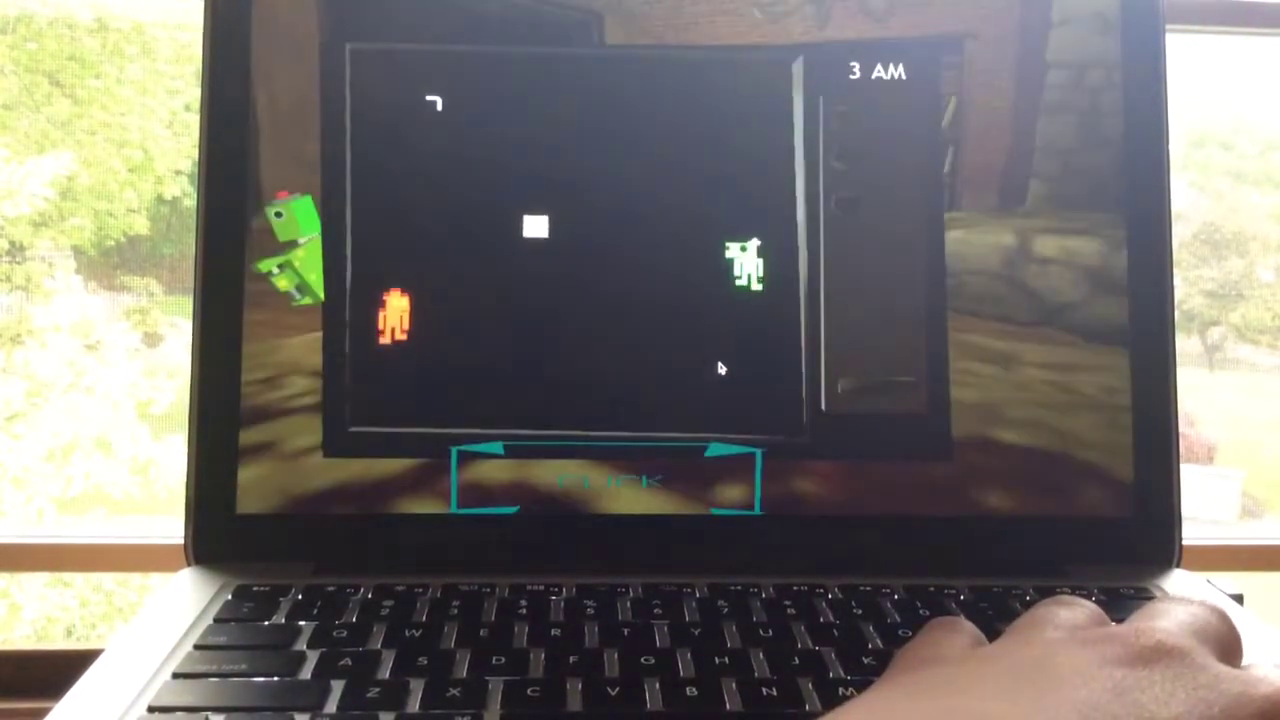
click(622, 477)
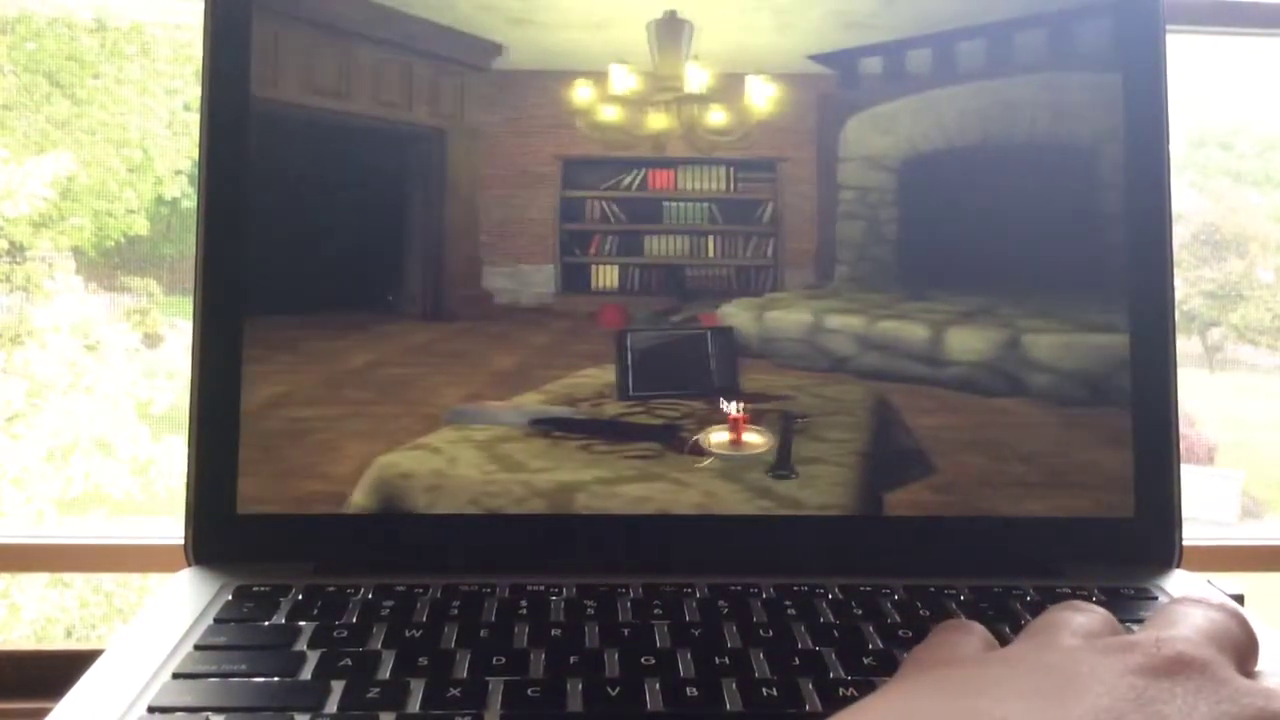
click(660, 475)
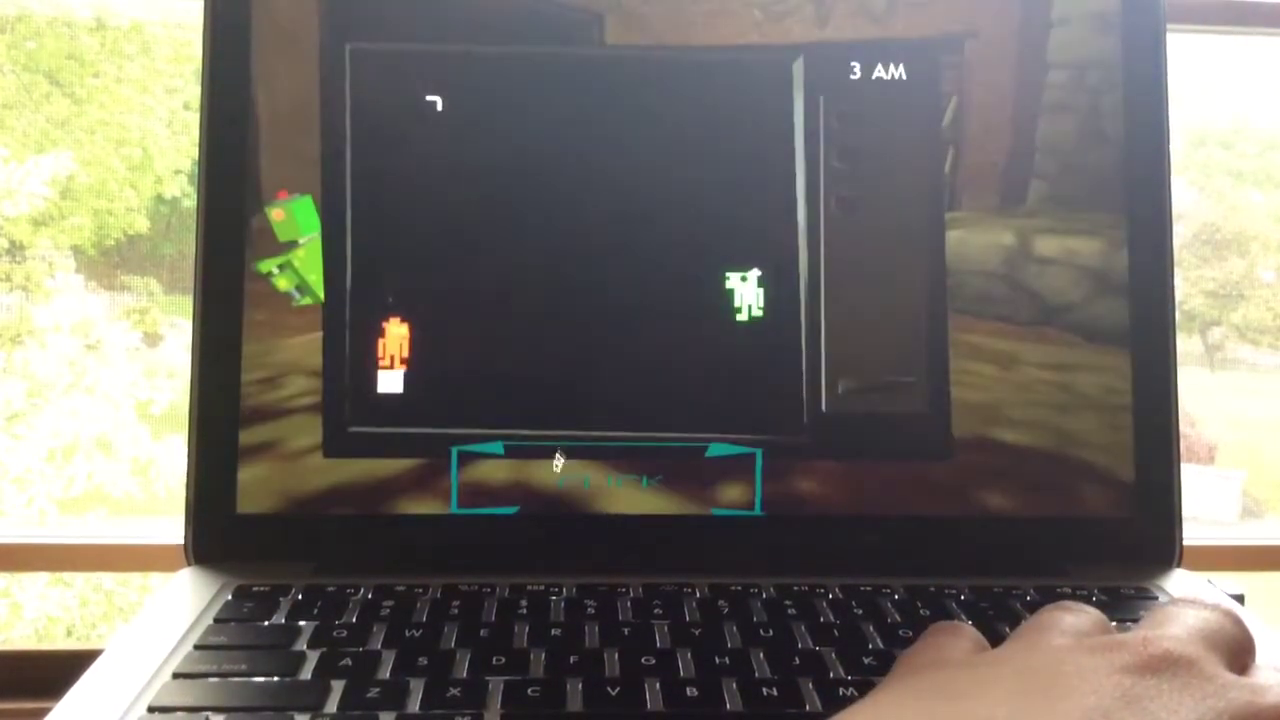
Duck under the desk, close the map, then look toward the curtain and couch room.
click(560, 460)
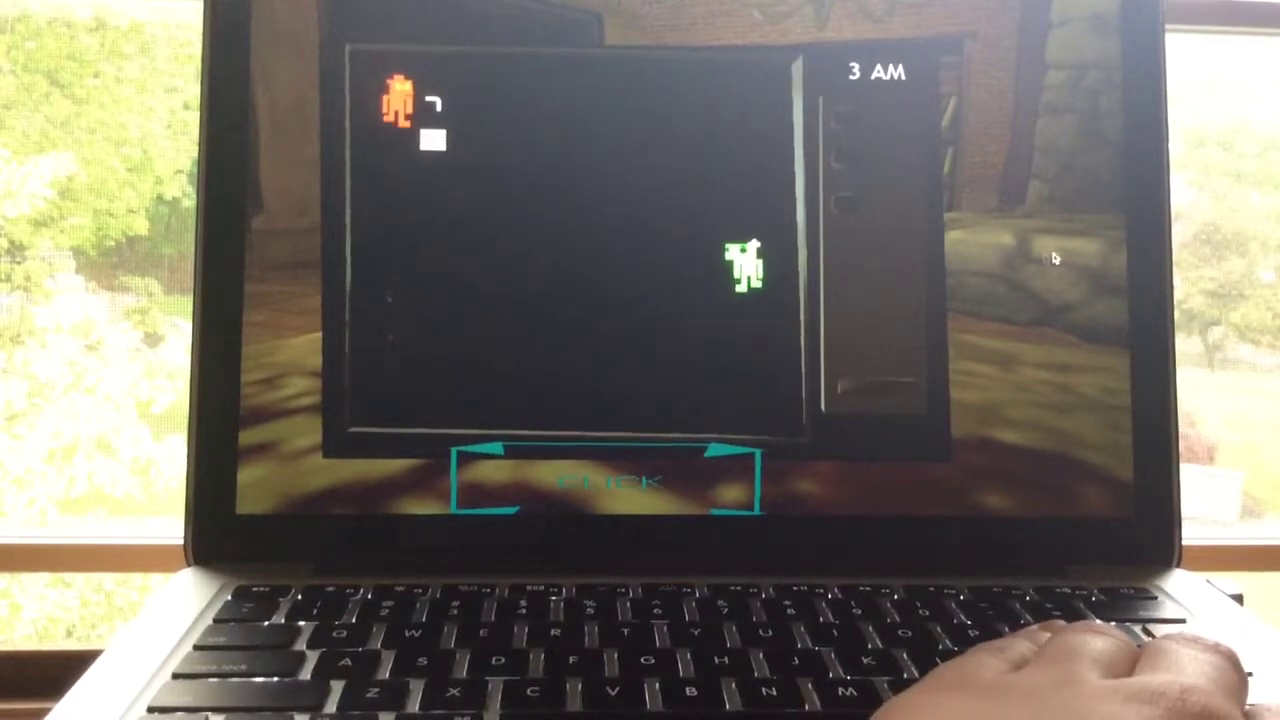
click(601, 478)
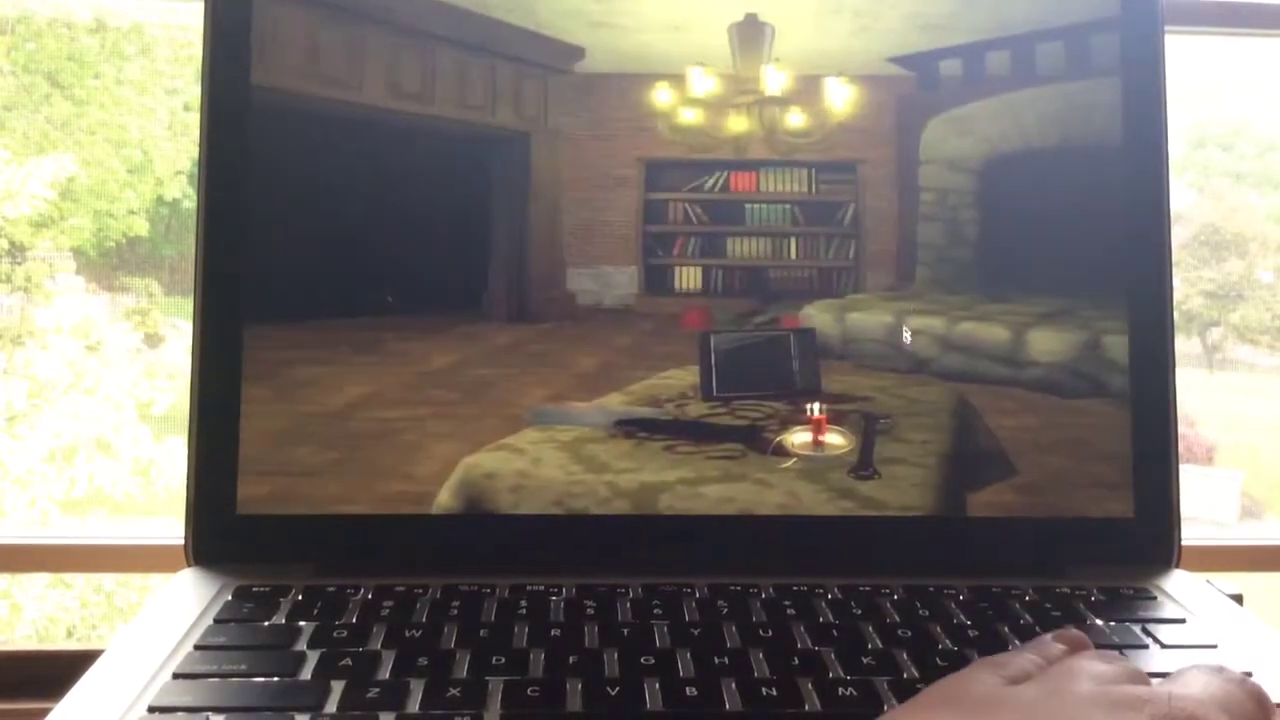
key(Left)
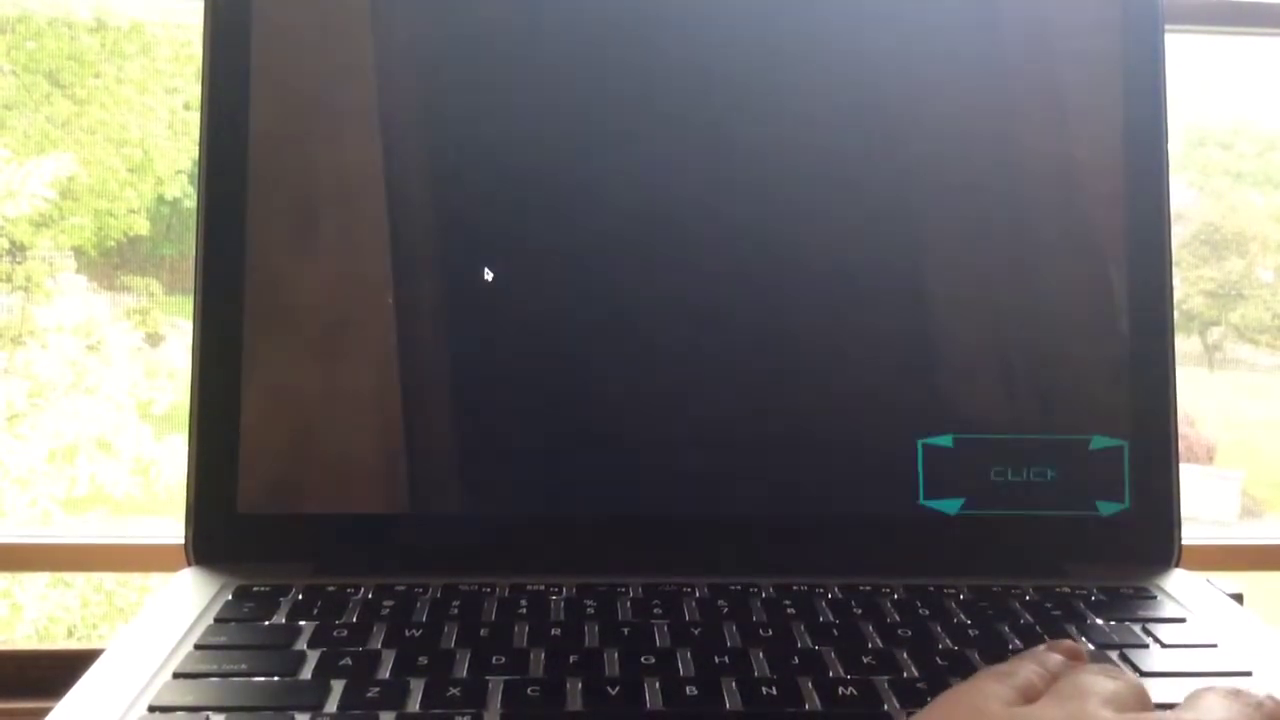
key(Left)
key(Right)
key(Right)
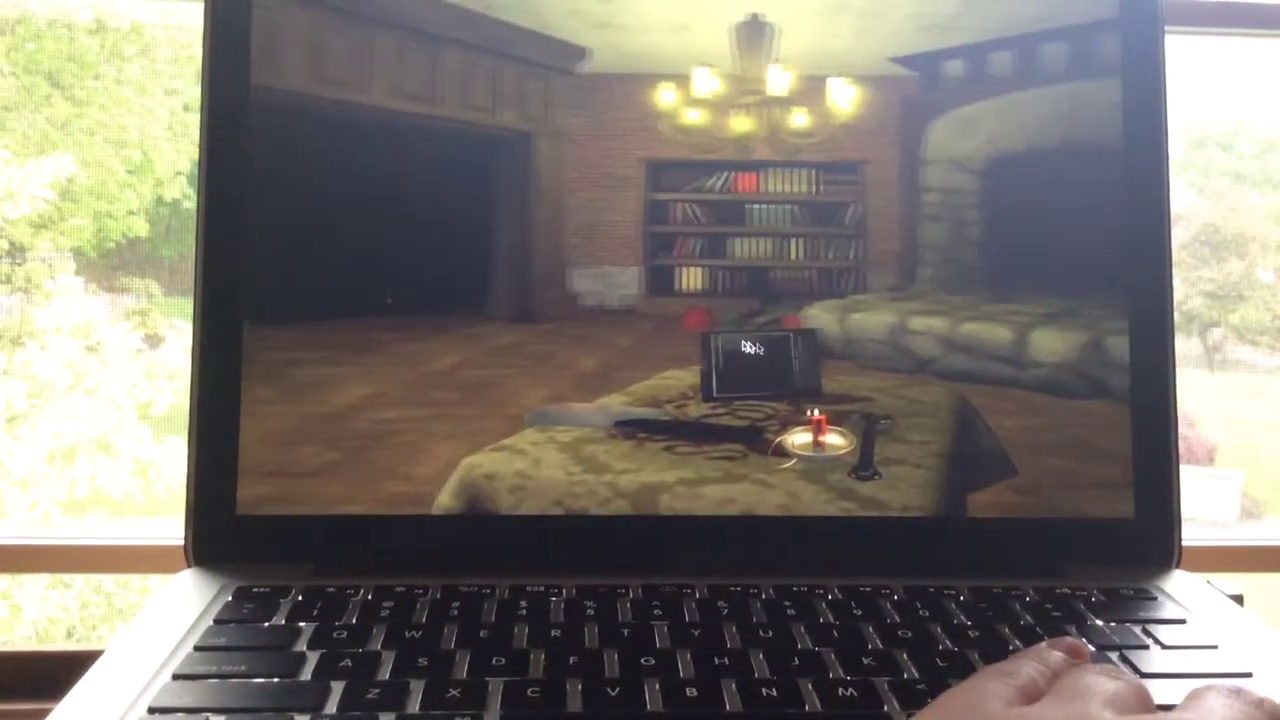
Open and close the 4 AM camera map, then check the curtain, couch room and fireplace.
click(750, 347)
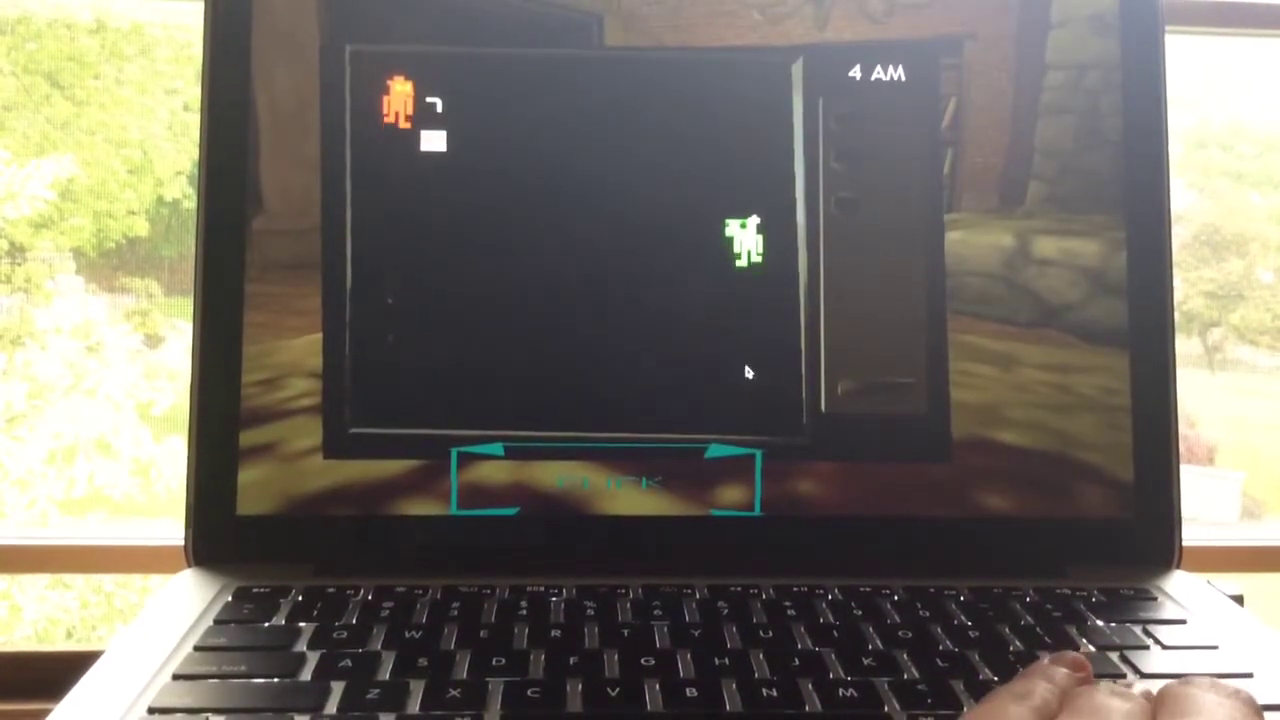
click(614, 453)
key(Left)
key(Left)
key(Right)
key(Right)
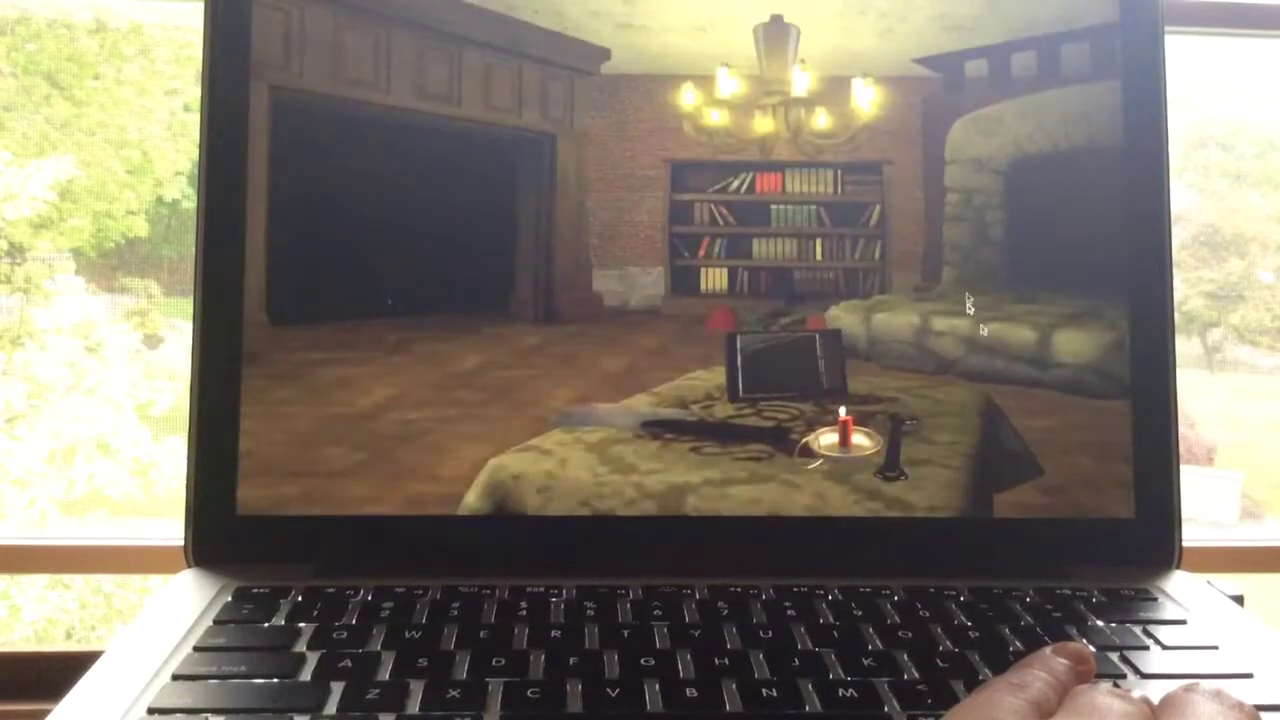
key(Right)
key(Left)
Reopen the camera map, then check the curtain and couch room.
click(826, 367)
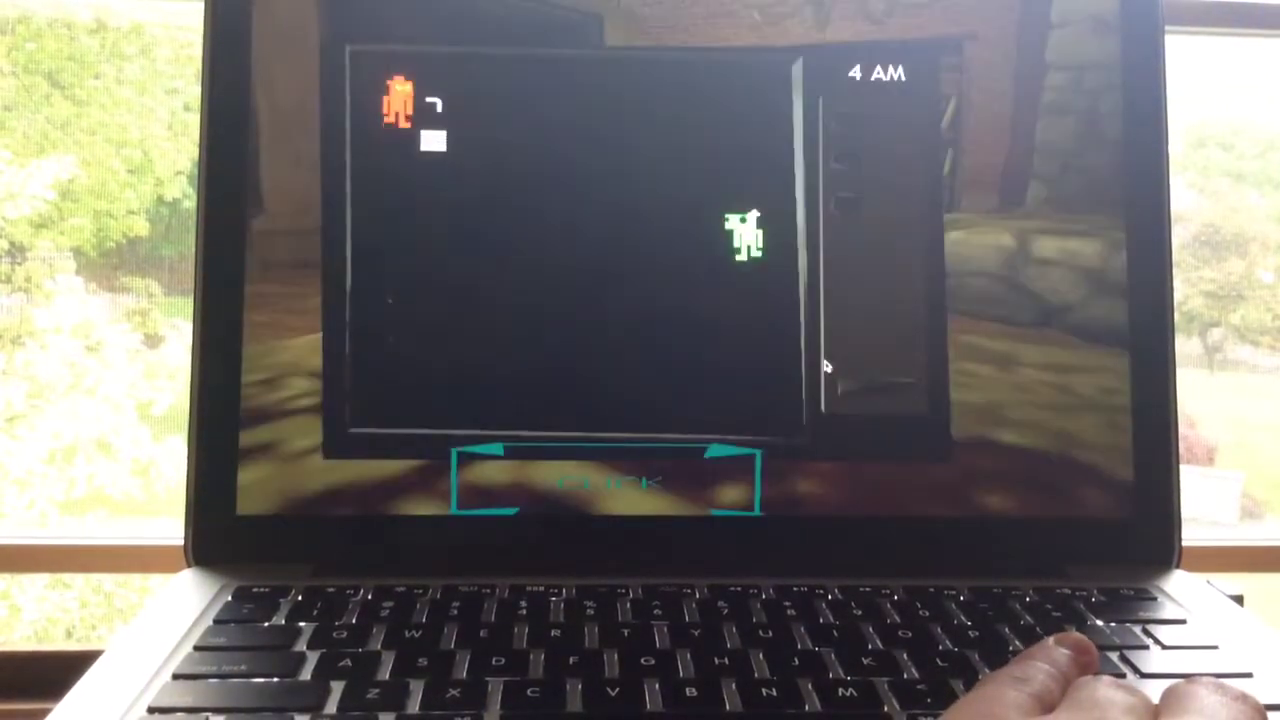
click(503, 508)
key(Left)
key(Left)
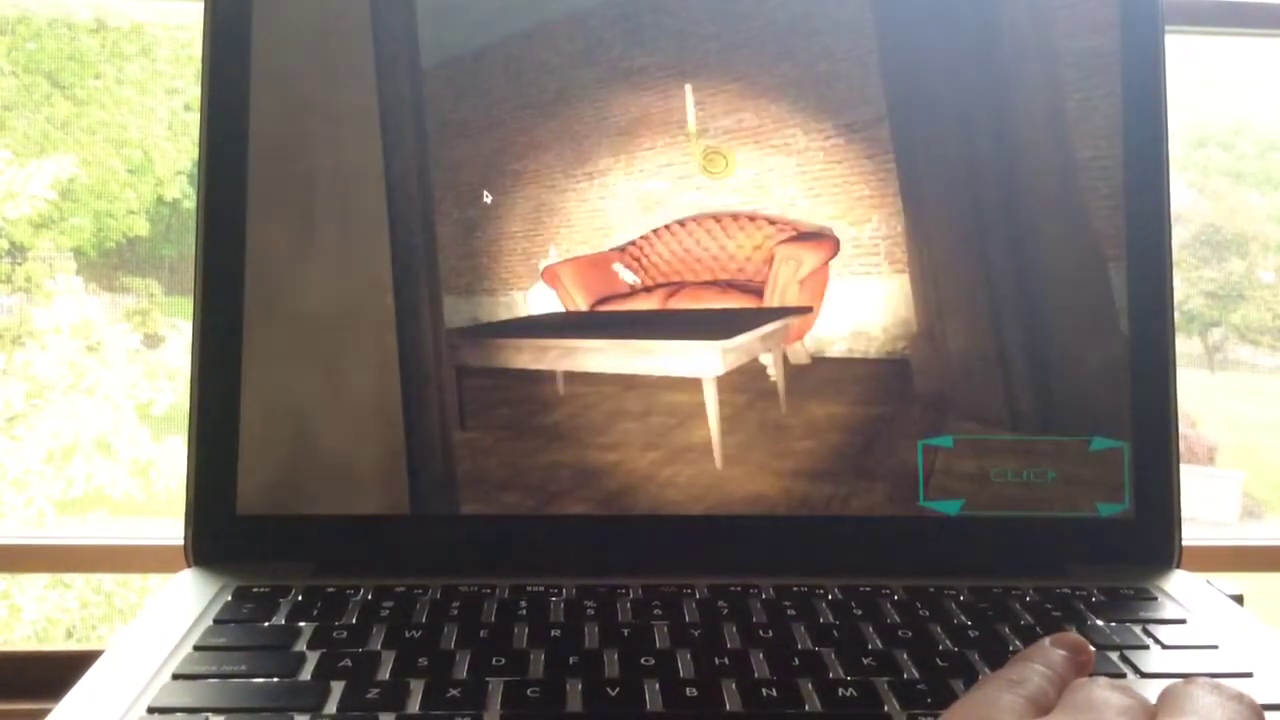
key(Right)
key(Right)
key(Right)
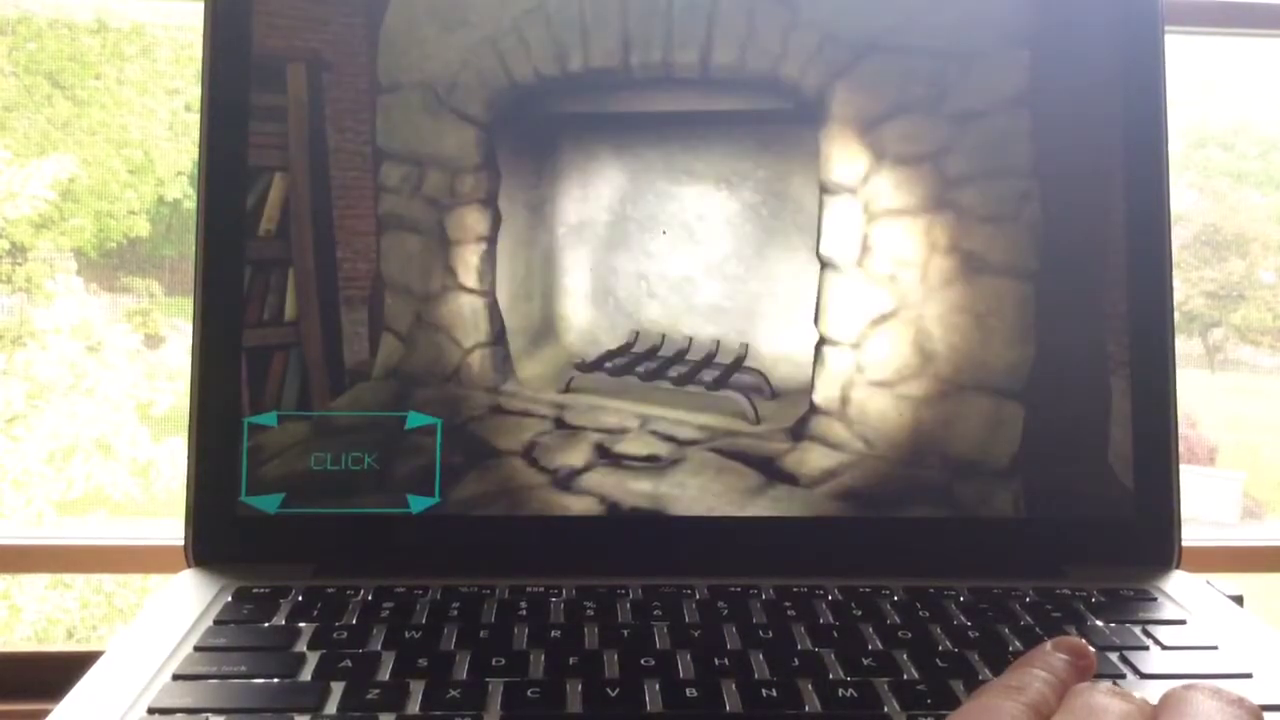
key(Left)
Toggle the camera map again and look at the couch room and curtain.
click(752, 369)
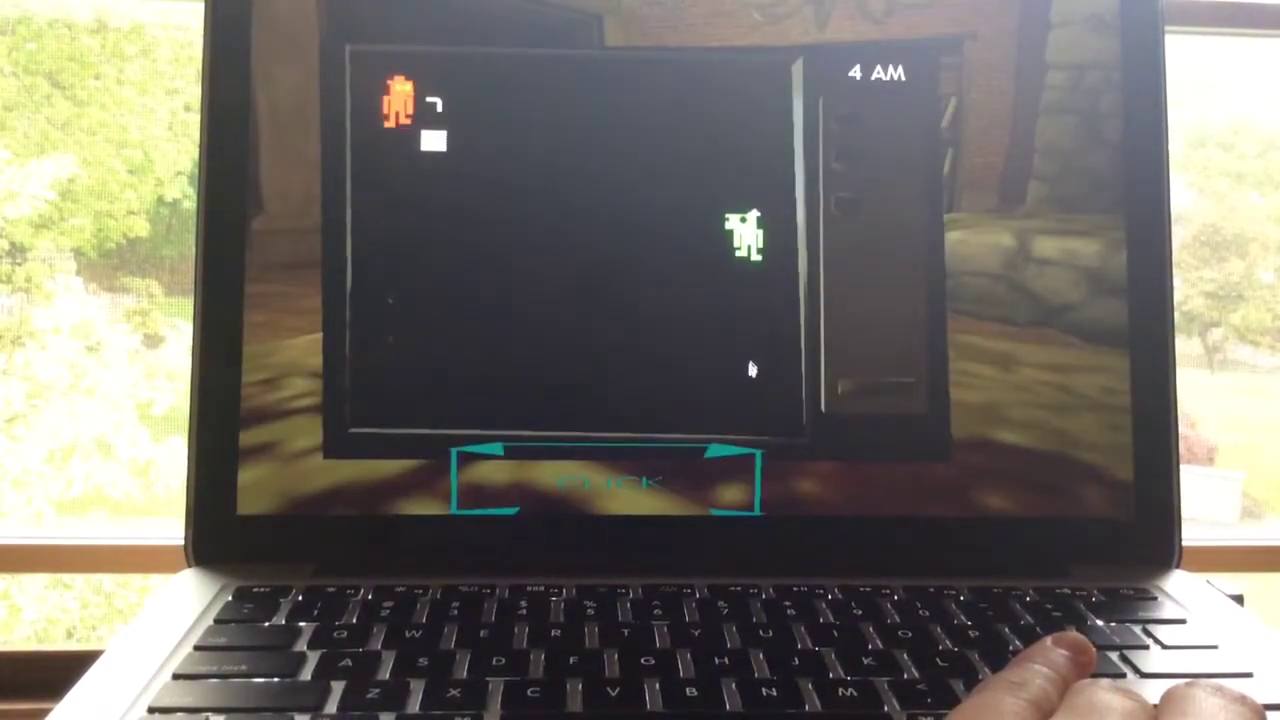
click(670, 472)
key(Left)
key(Left)
key(Right)
key(Right)
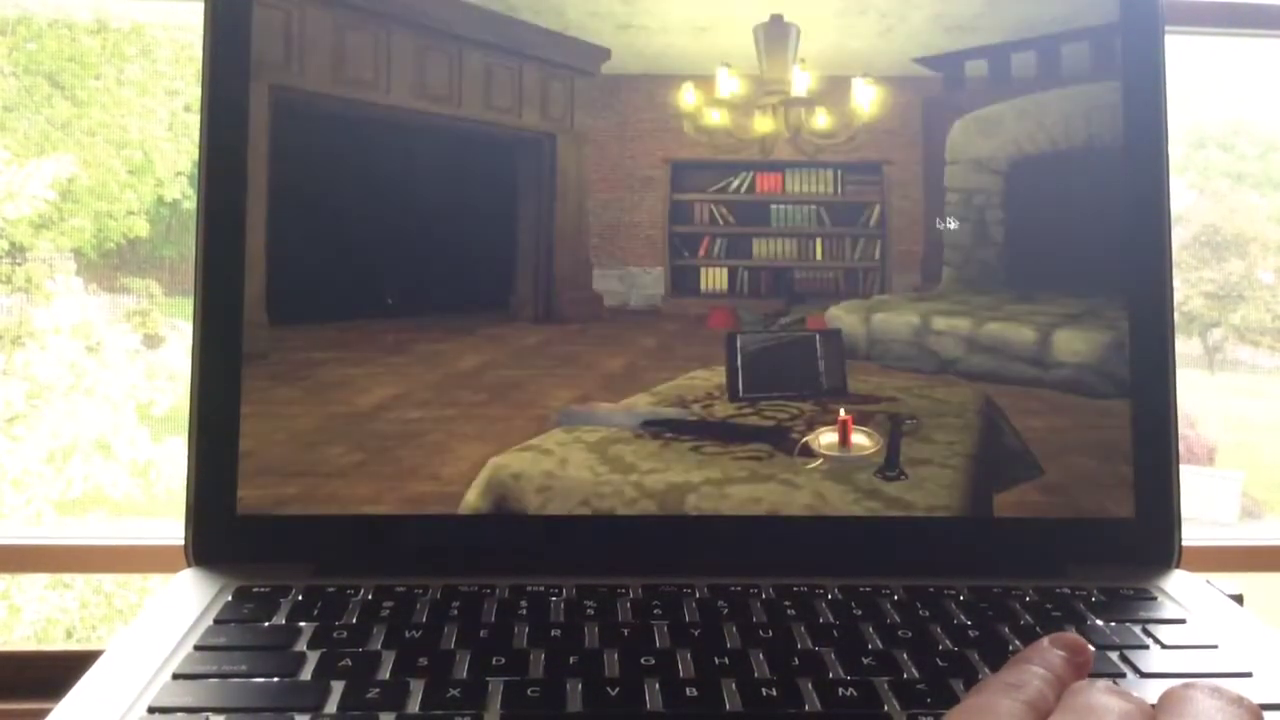
key(Right)
key(Left)
Check the map once more, then search the couch room and fireplace for intruders.
click(783, 375)
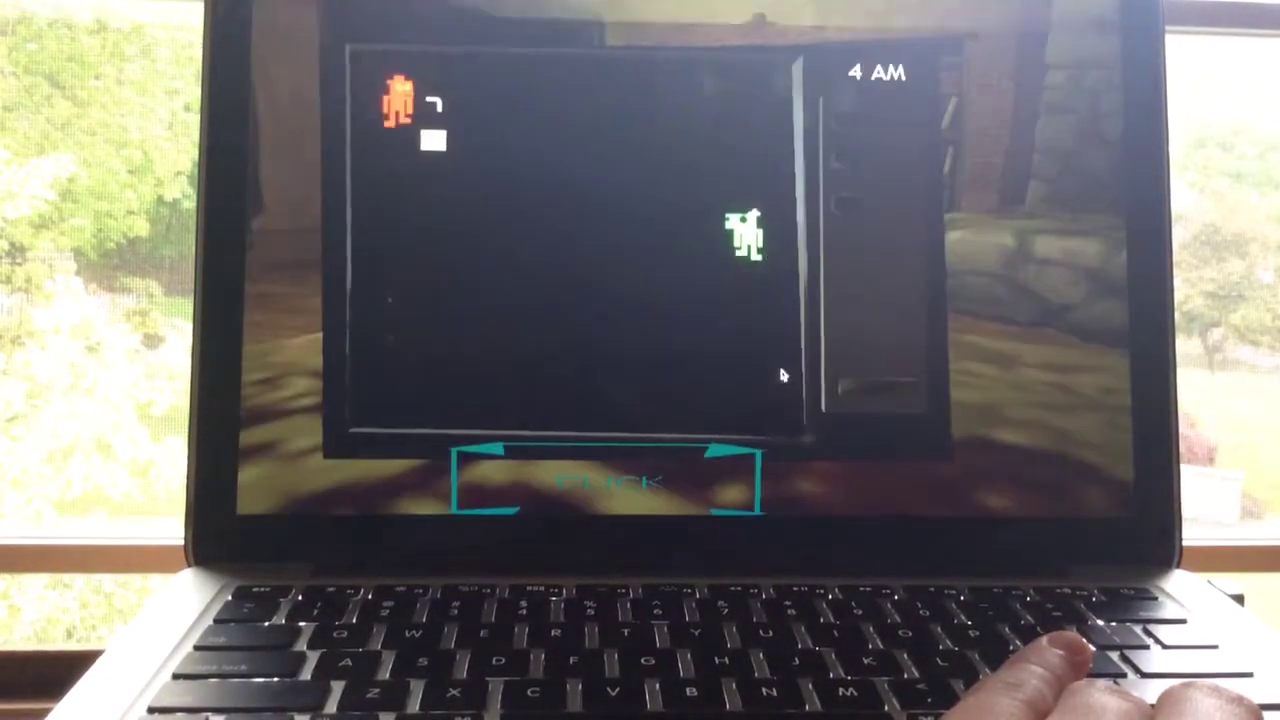
click(663, 468)
key(Left)
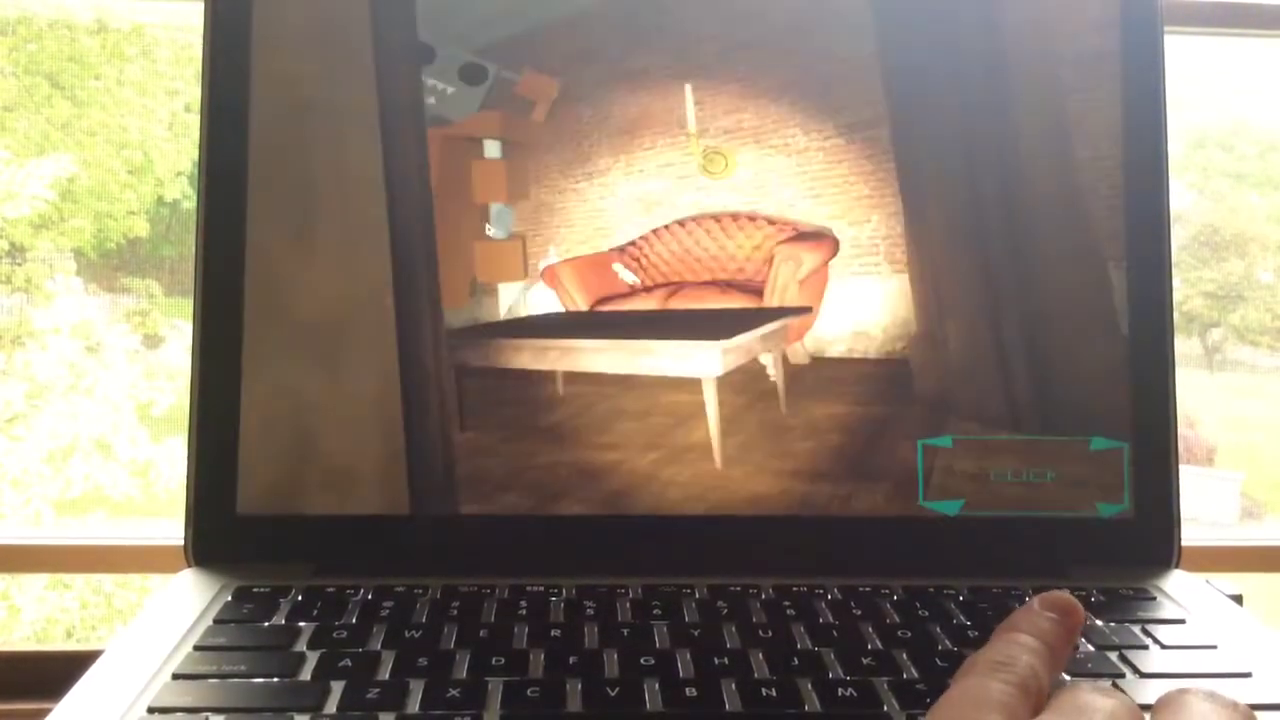
key(Right)
key(Right)
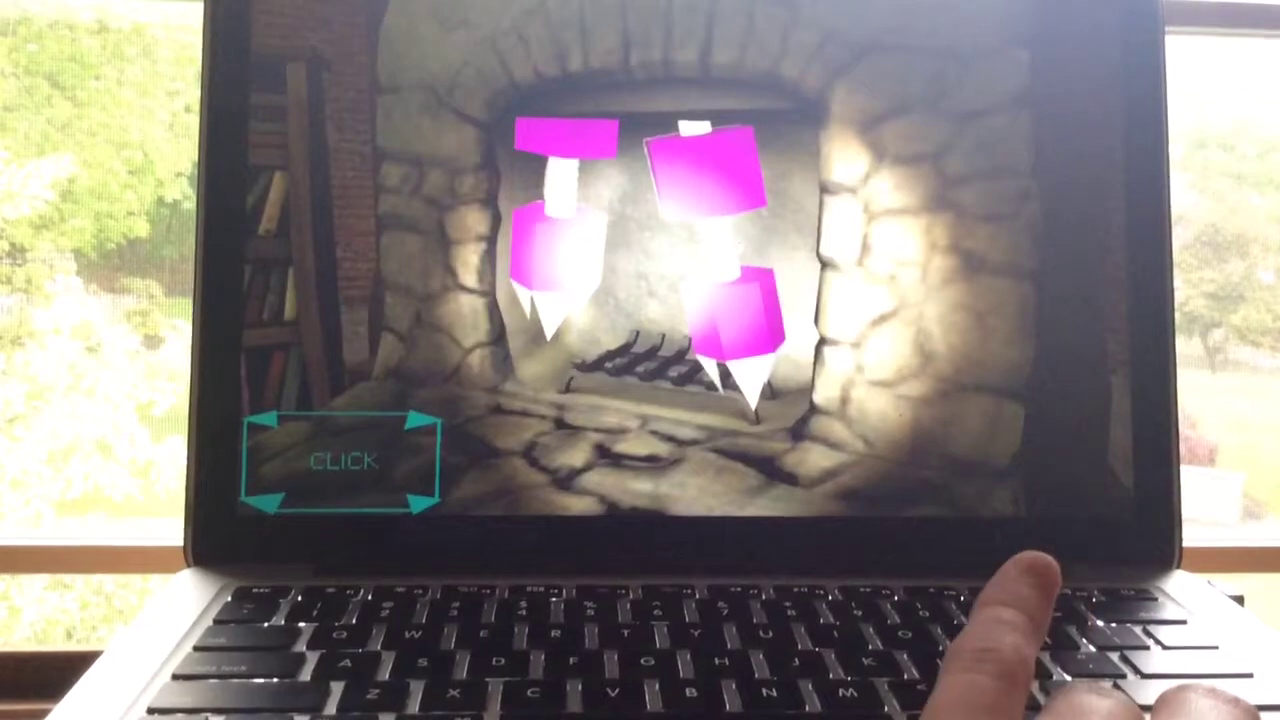
Check the camera map and the curtain room, then flash the fireplace.
key(Left)
click(380, 457)
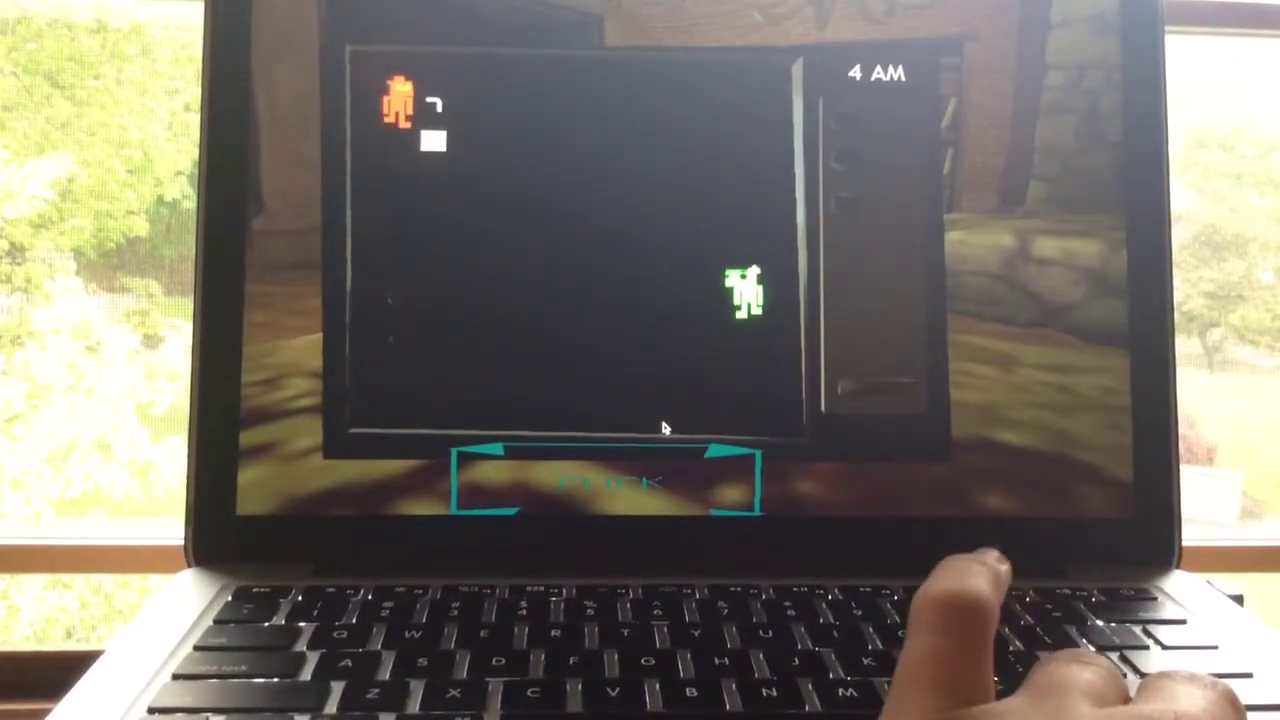
click(607, 505)
key(Left)
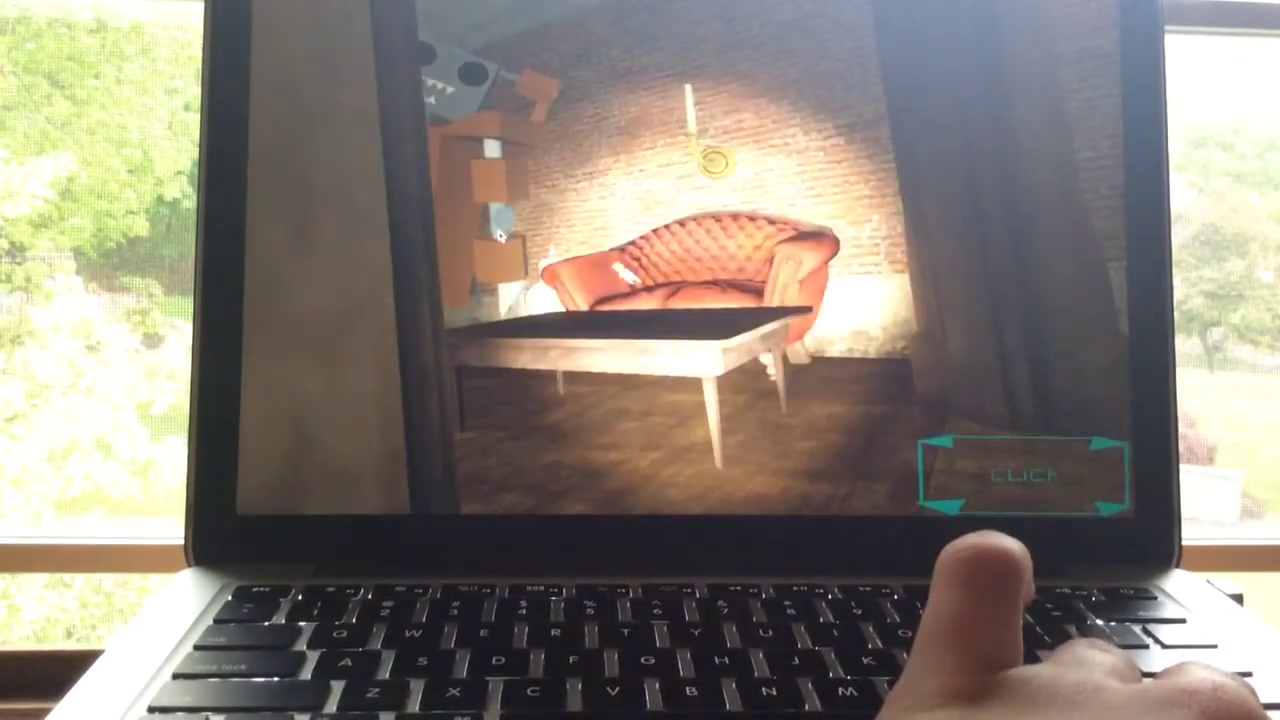
key(Right)
key(Right)
click(876, 276)
Do a second round of map, curtain room and fireplace flash checks.
key(Left)
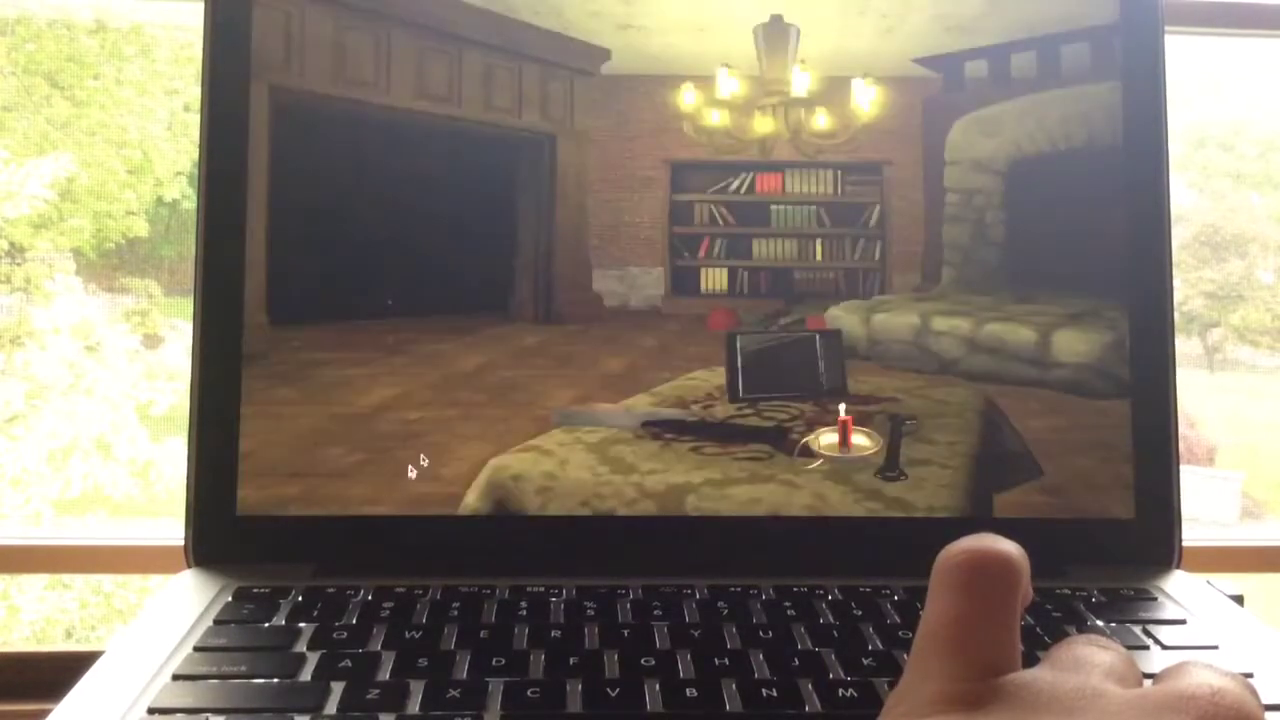
click(406, 458)
click(600, 470)
key(Left)
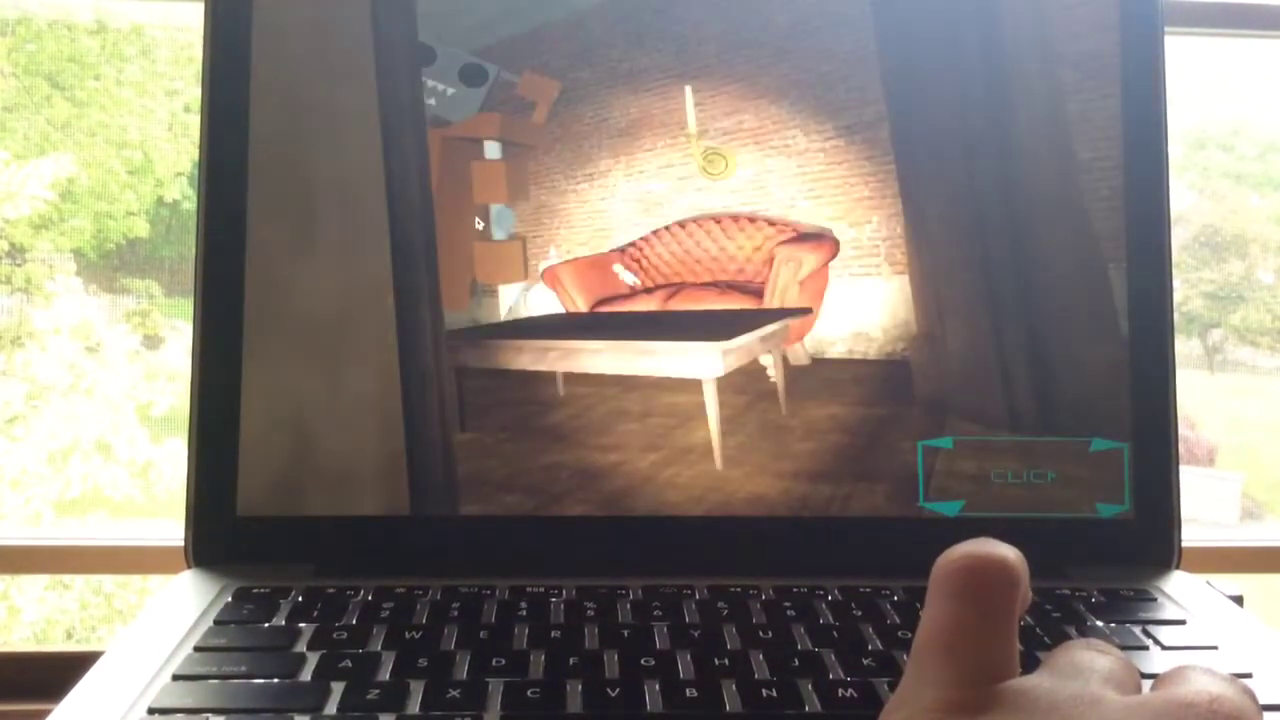
key(Left)
click(1033, 256)
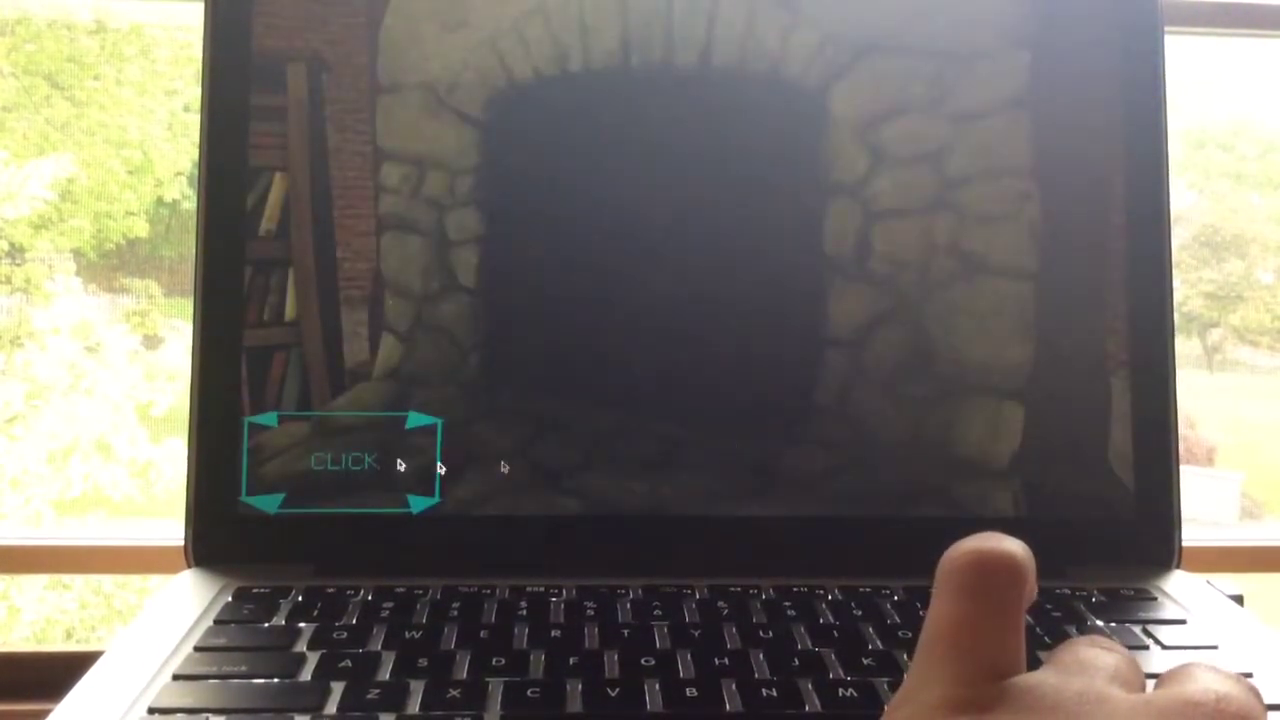
At 4 AM, check the map and curtain room, then light the fireplace.
key(Left)
click(704, 362)
click(600, 478)
key(Left)
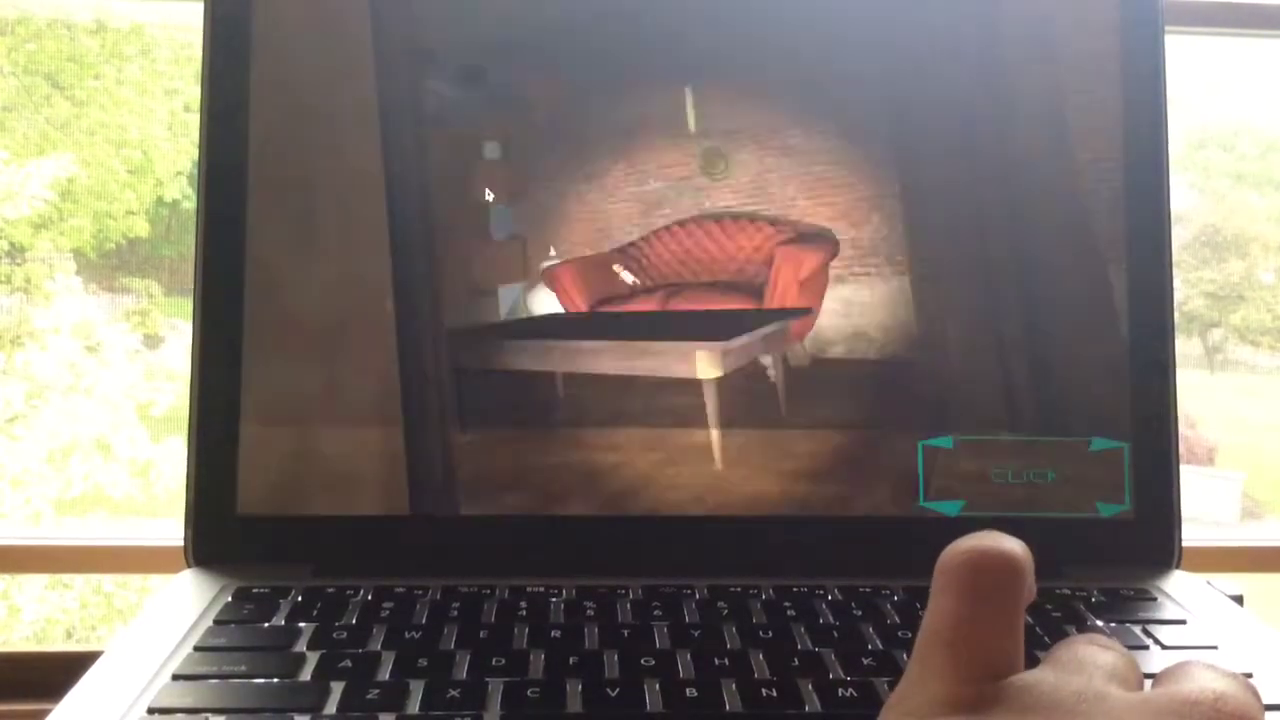
key(Right)
key(Right)
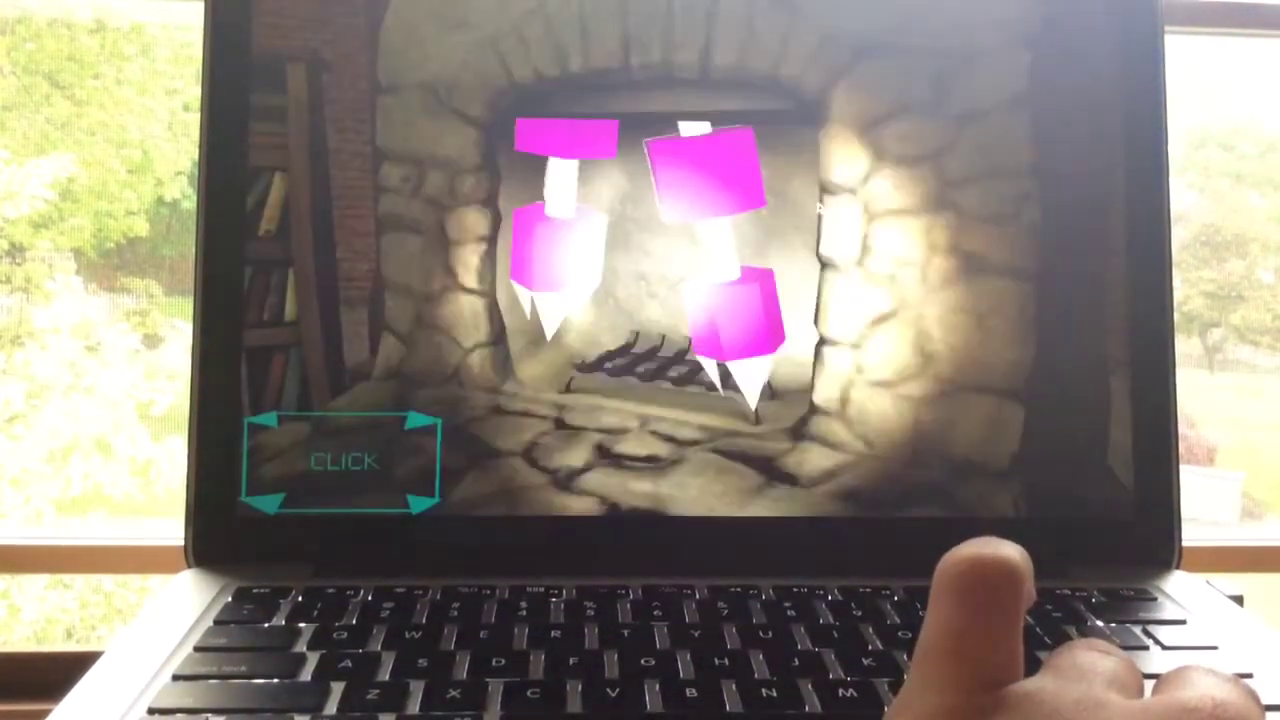
click(414, 363)
Check the map, light the curtain room, and flash the fireplace.
key(Left)
click(721, 372)
click(600, 480)
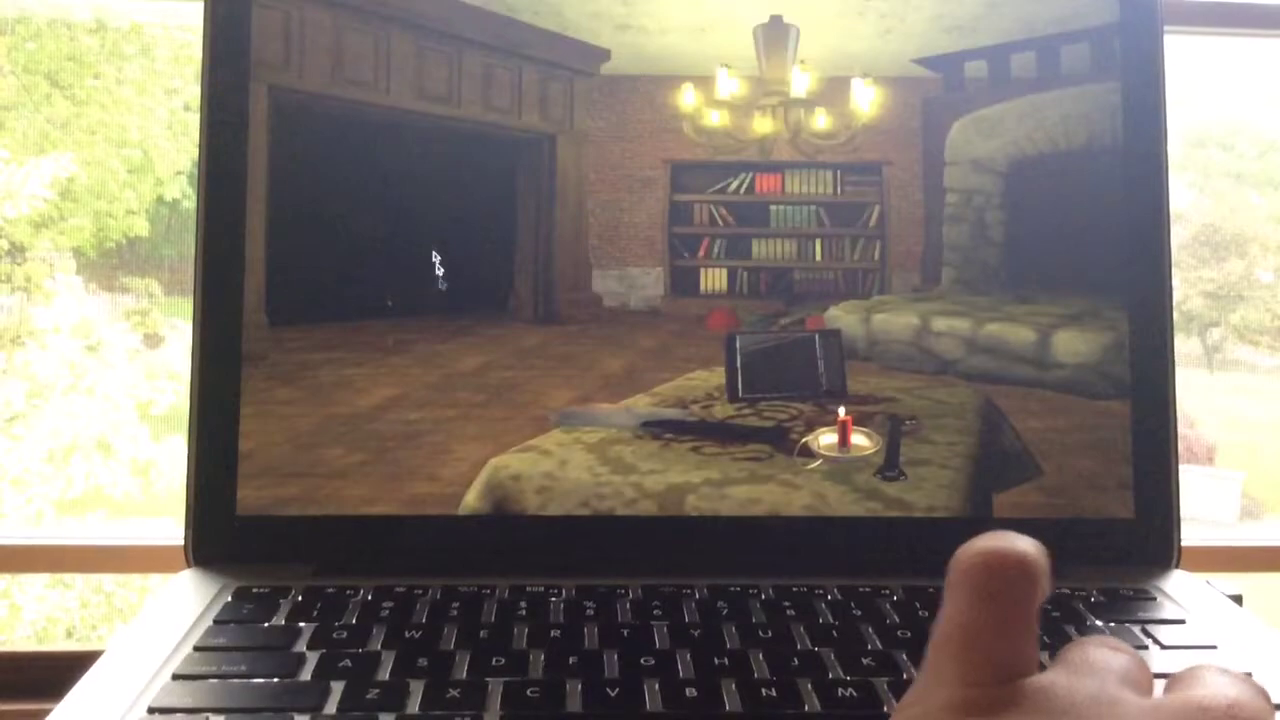
key(Left)
click(530, 218)
key(Right)
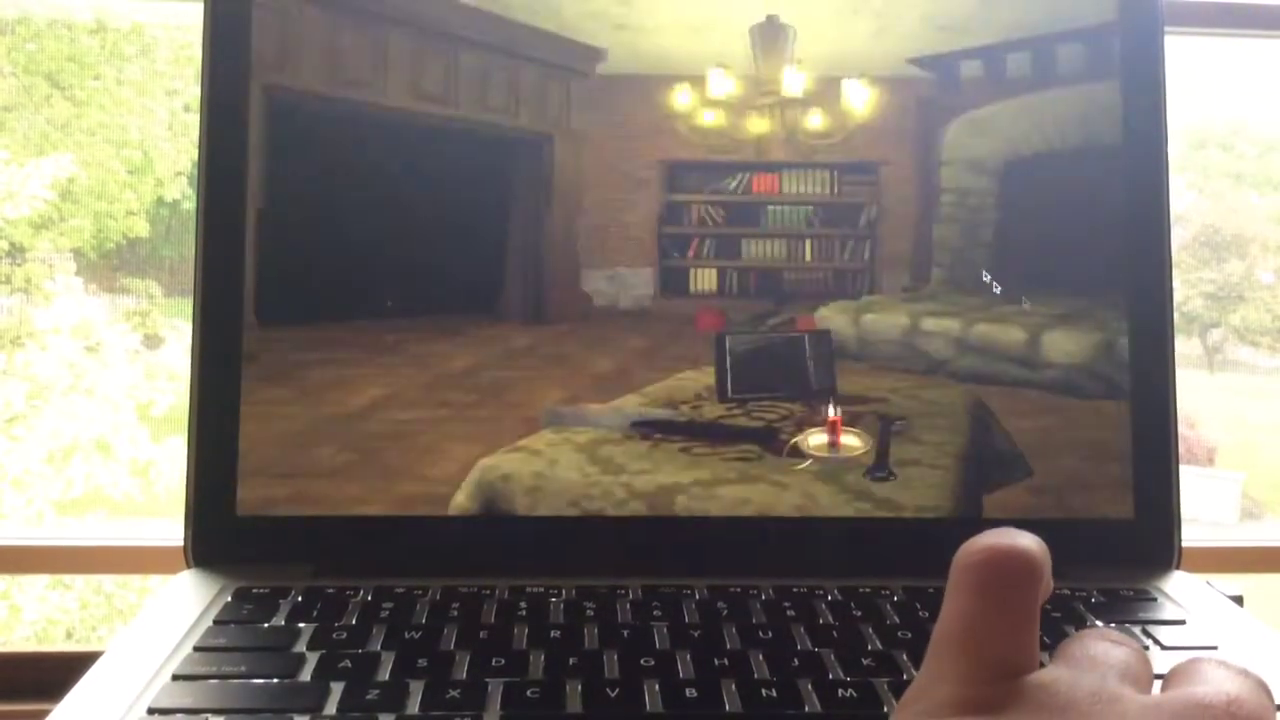
key(Right)
click(312, 485)
Repeat the map check, curtain room light and fireplace flash.
key(Left)
click(760, 370)
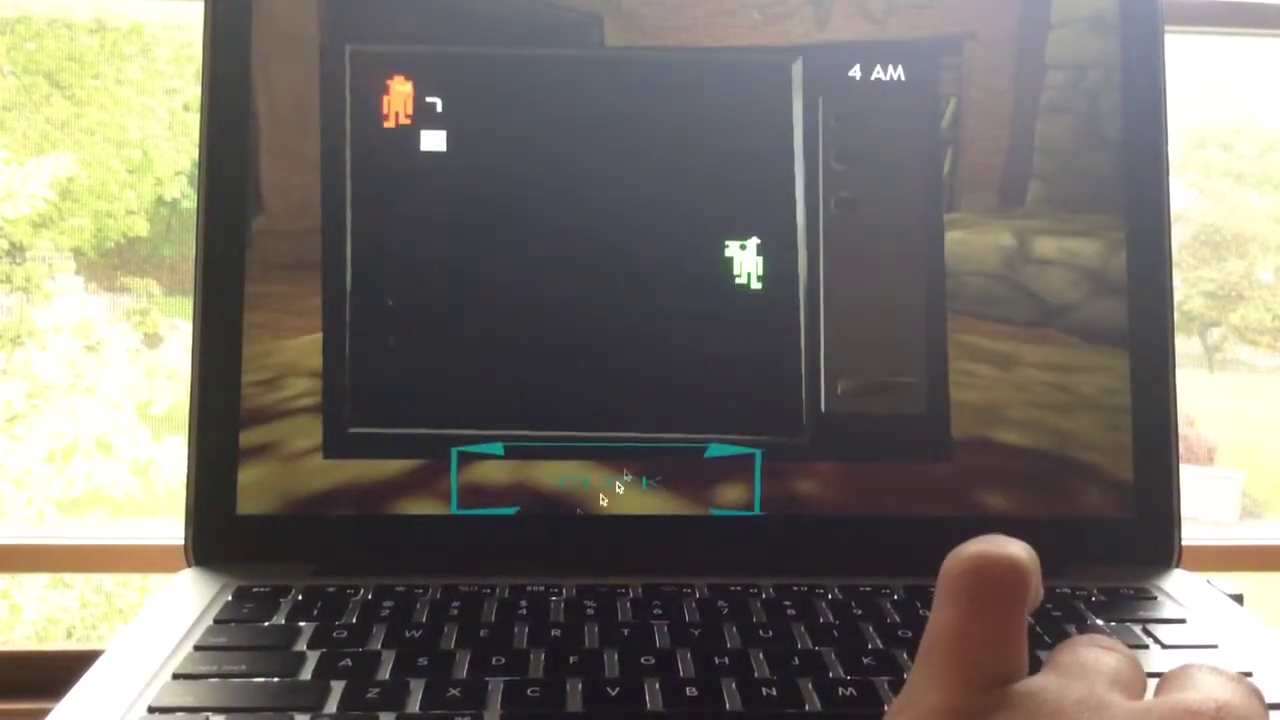
click(606, 491)
key(Left)
click(447, 229)
key(Right)
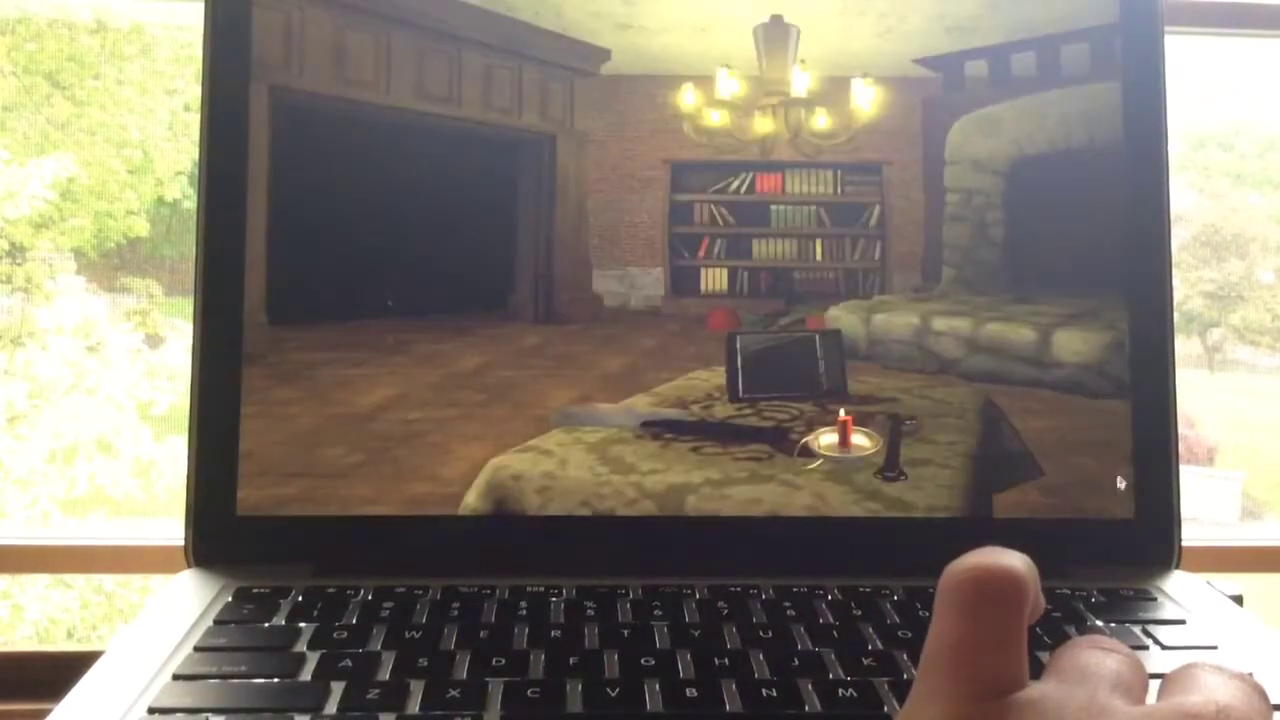
key(Right)
click(340, 460)
Do a final round of map, curtain light and fireplace flash checks, ending at the main room.
key(Left)
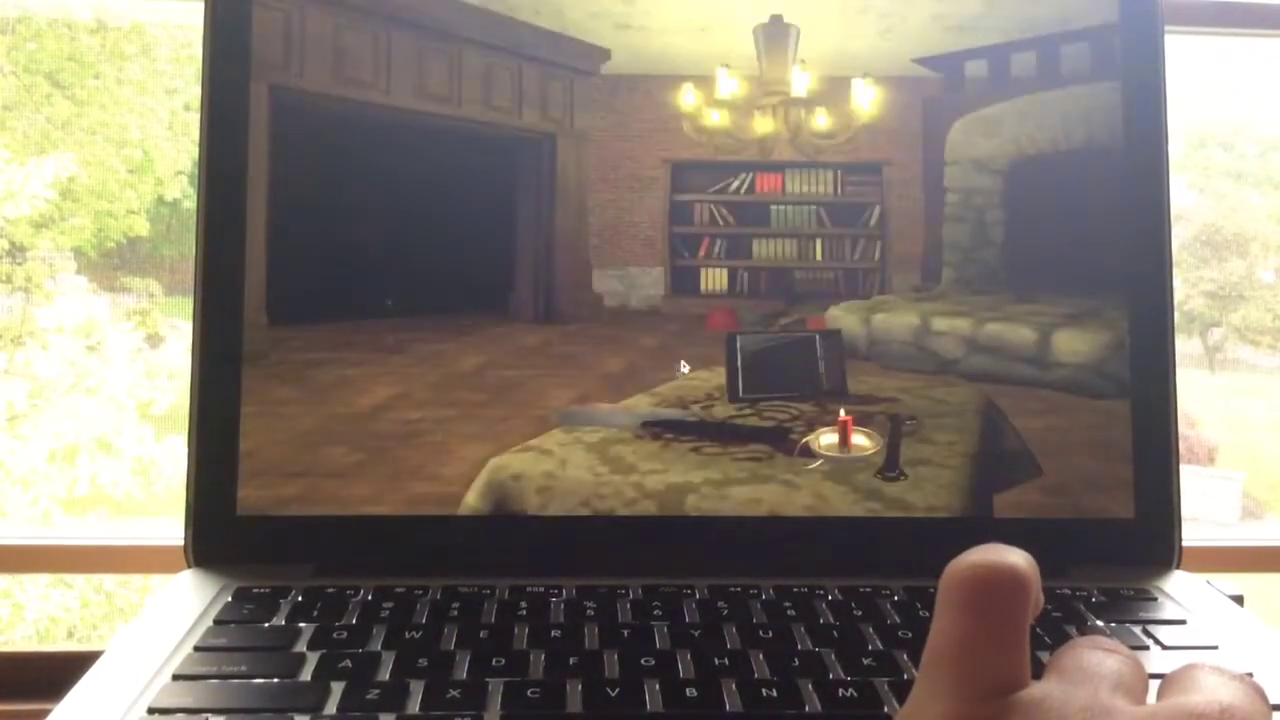
click(770, 363)
click(509, 480)
key(Left)
click(425, 232)
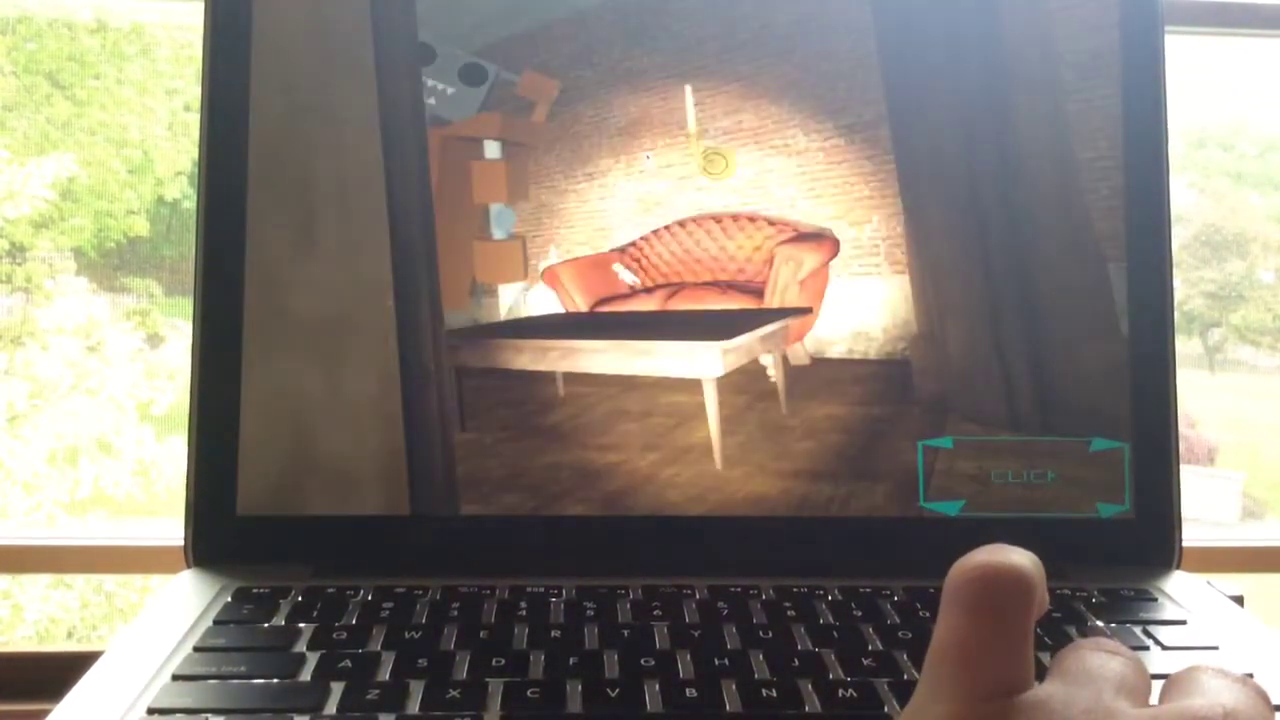
key(Right)
key(Right)
click(866, 199)
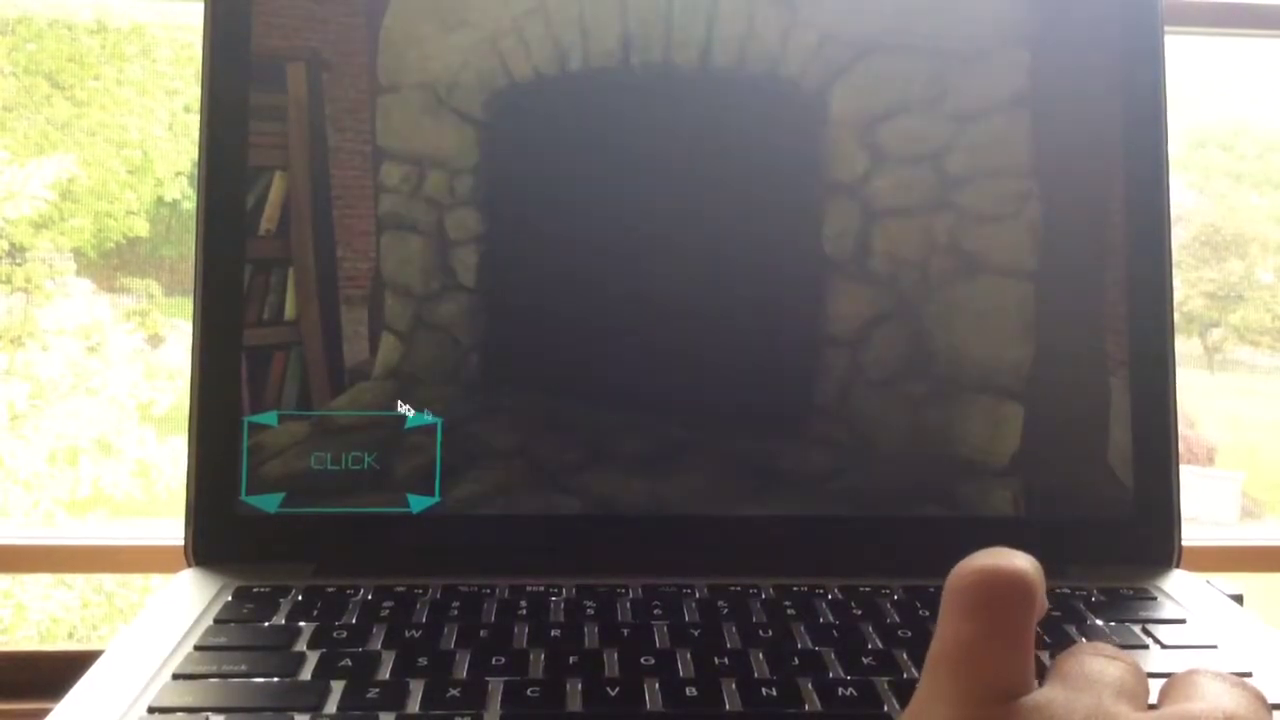
key(Left)
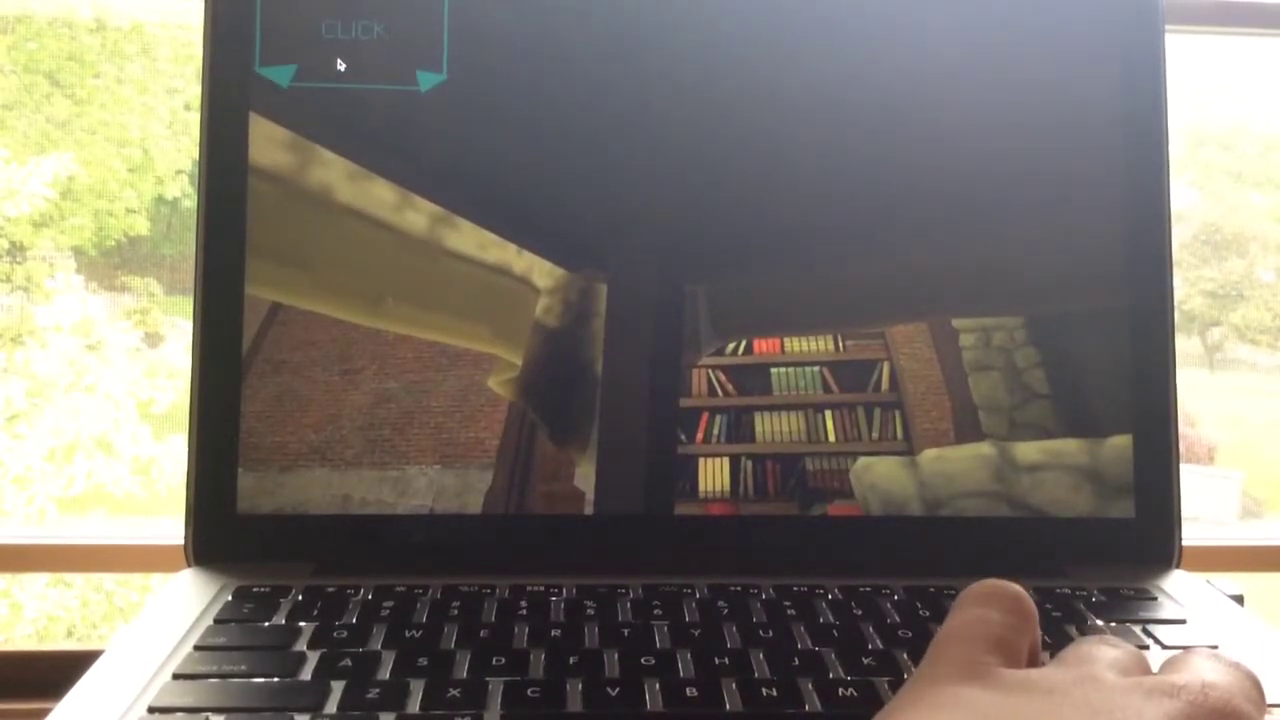
click(338, 64)
Check the camera map, fireplace and curtain room, then return to the main room.
click(1040, 470)
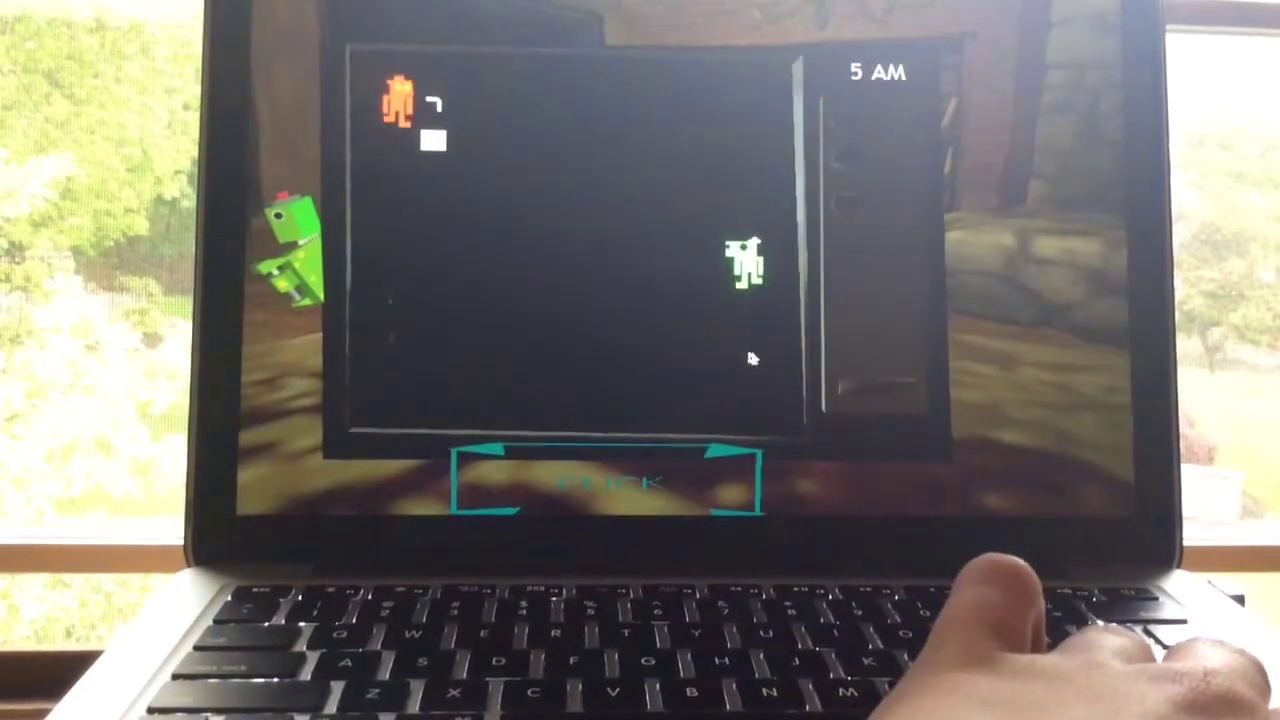
click(690, 485)
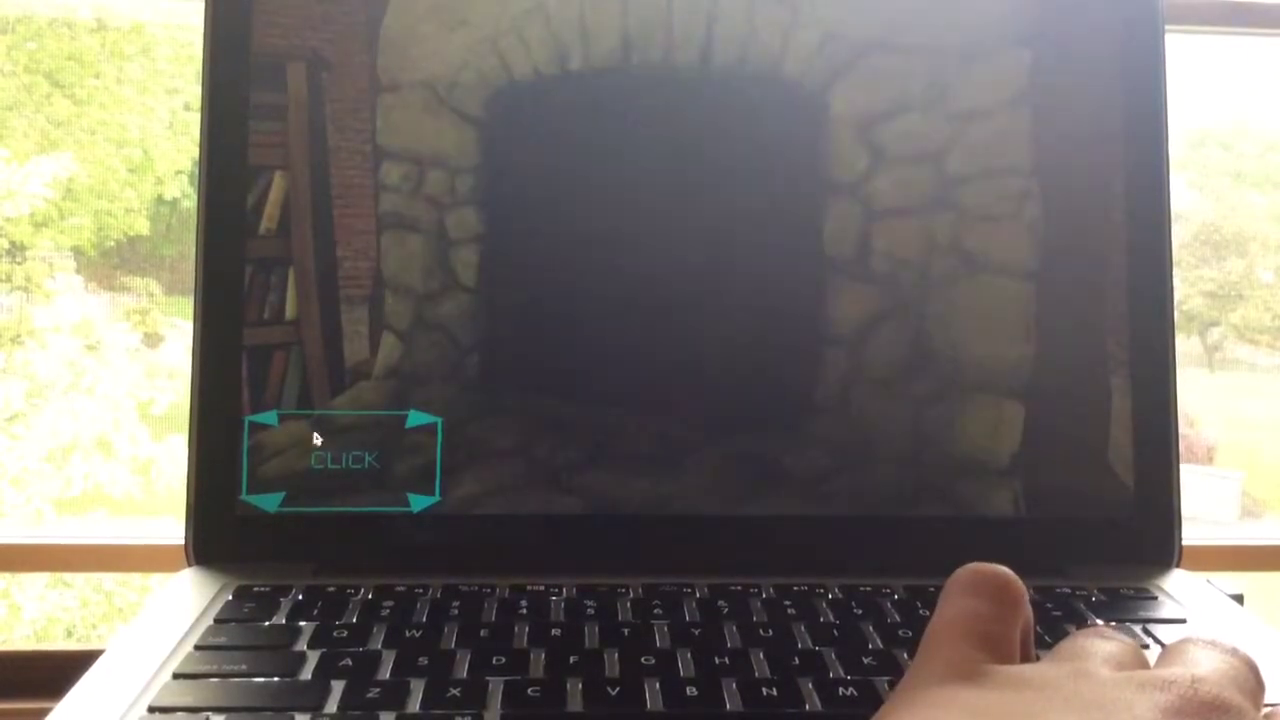
click(315, 438)
click(651, 491)
click(537, 203)
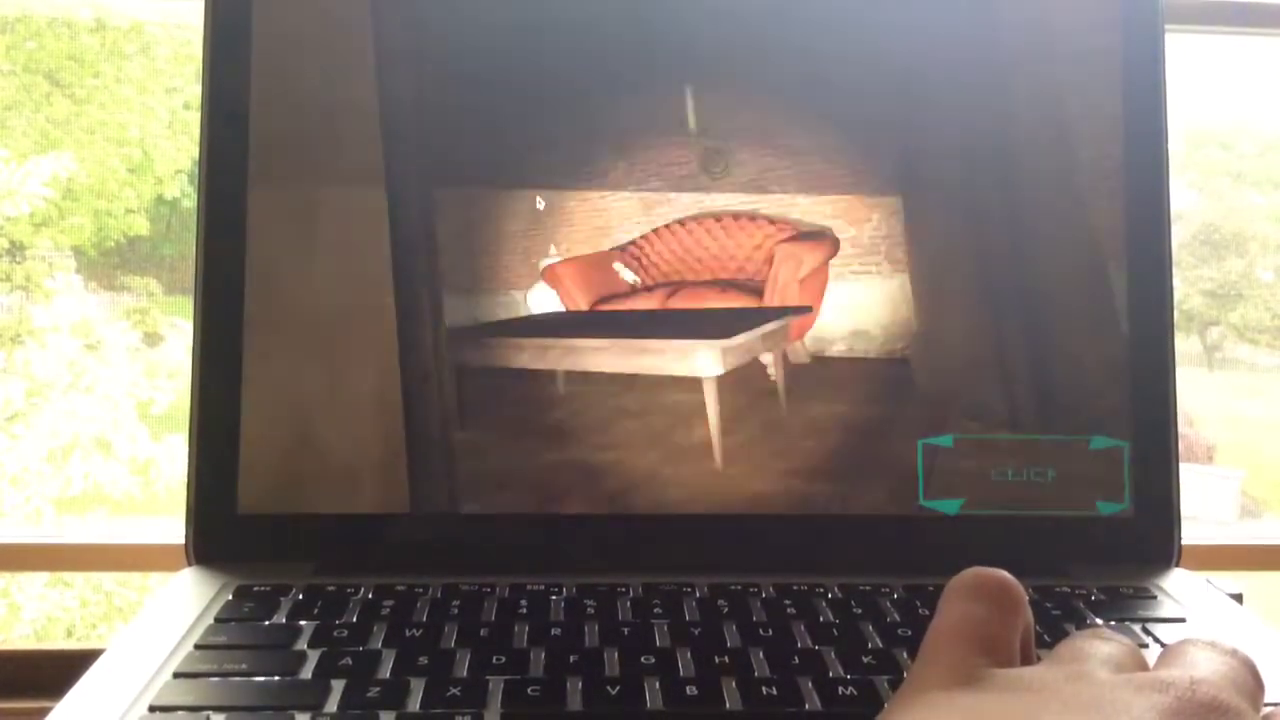
click(1020, 475)
At 5 AM, check the fireplace, camera map and curtain room again.
click(690, 485)
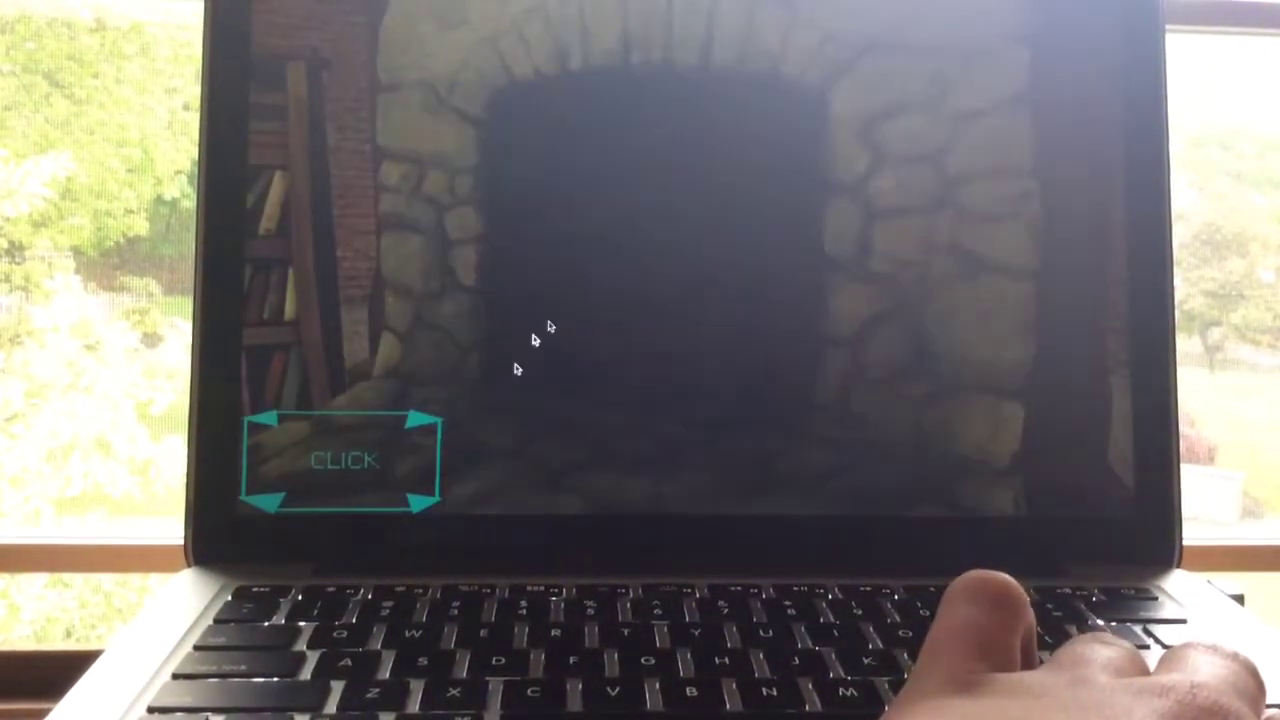
click(340, 460)
click(640, 485)
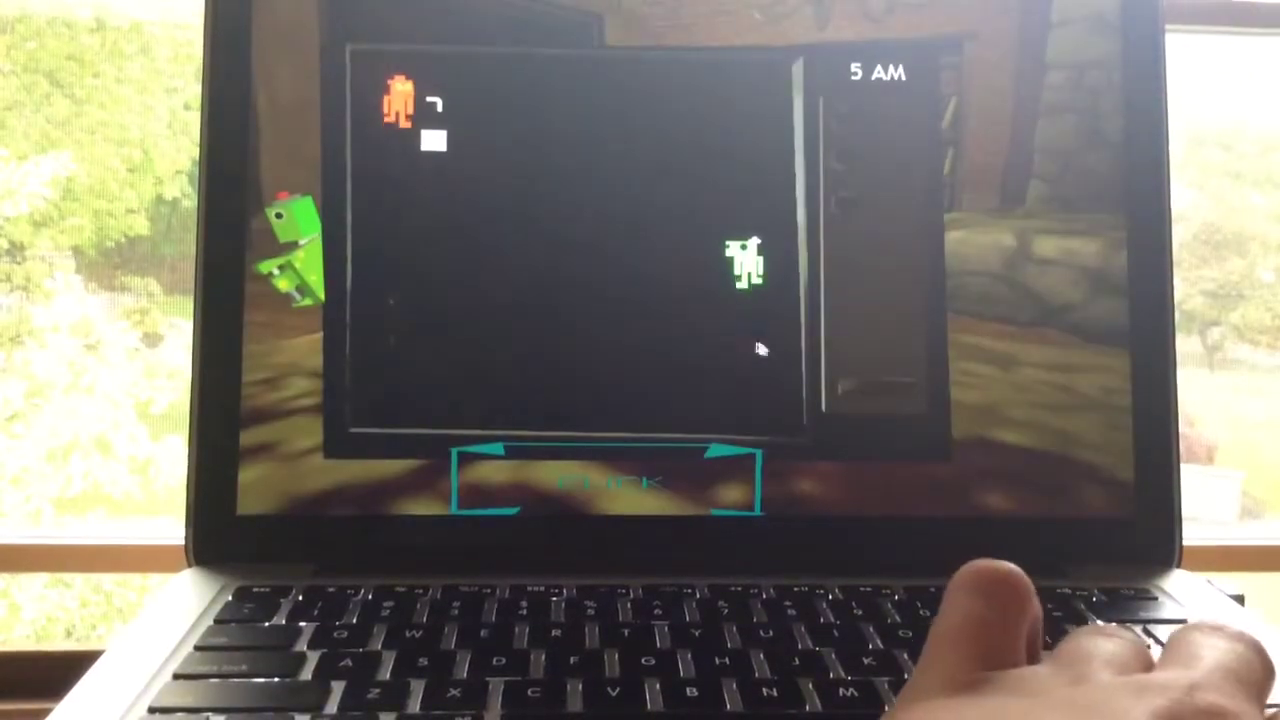
click(595, 510)
click(425, 220)
click(983, 513)
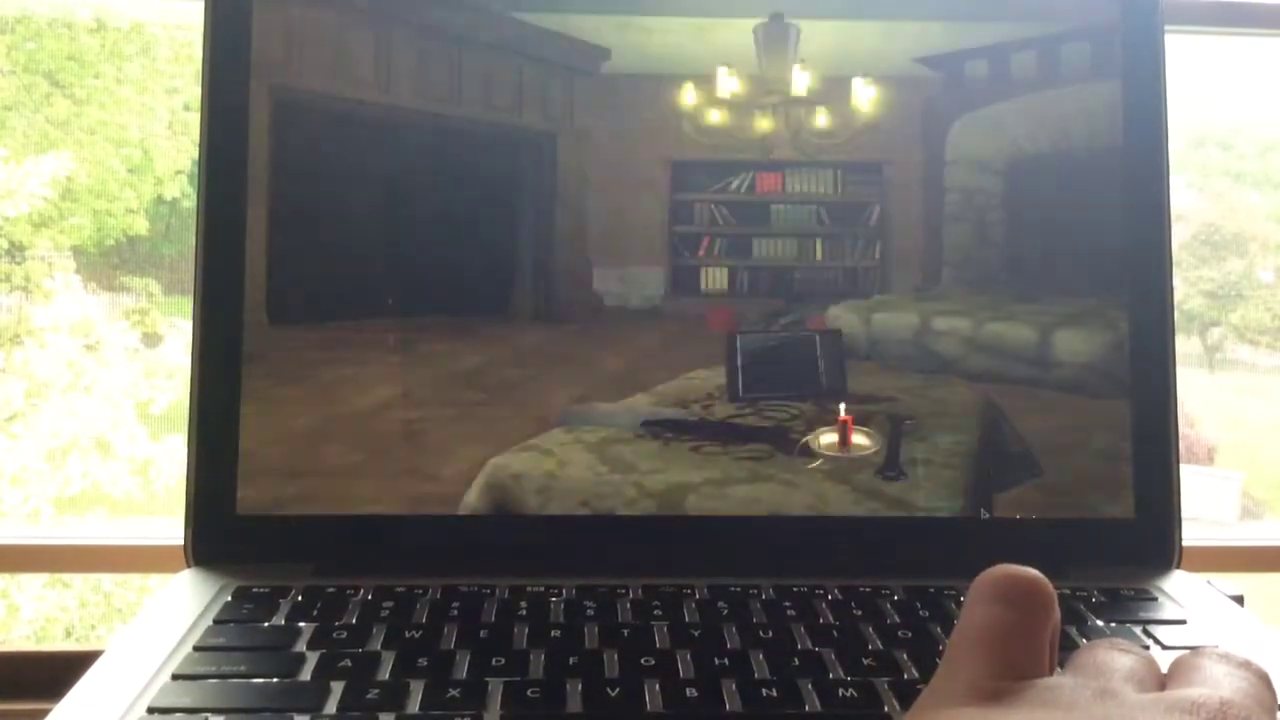
Flash the fireplace, check the map and curtain room until the night ends.
click(1043, 300)
click(345, 457)
click(607, 480)
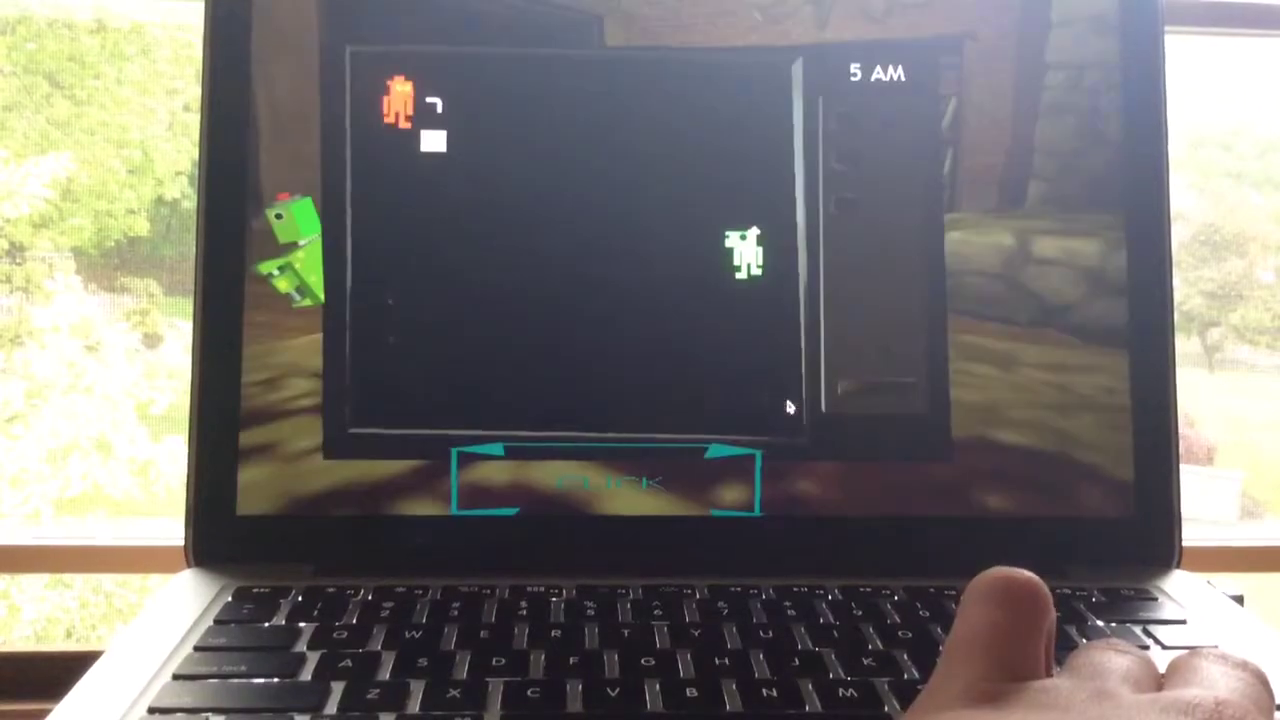
click(651, 485)
click(443, 237)
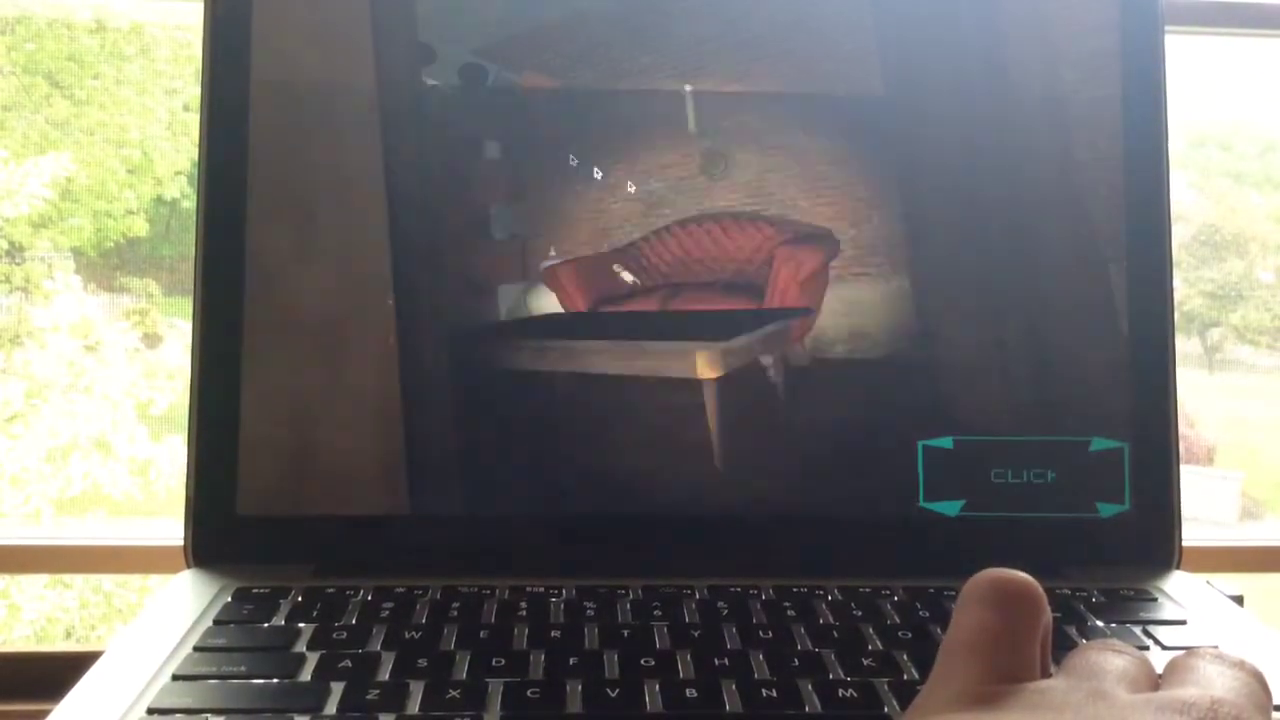
click(1015, 470)
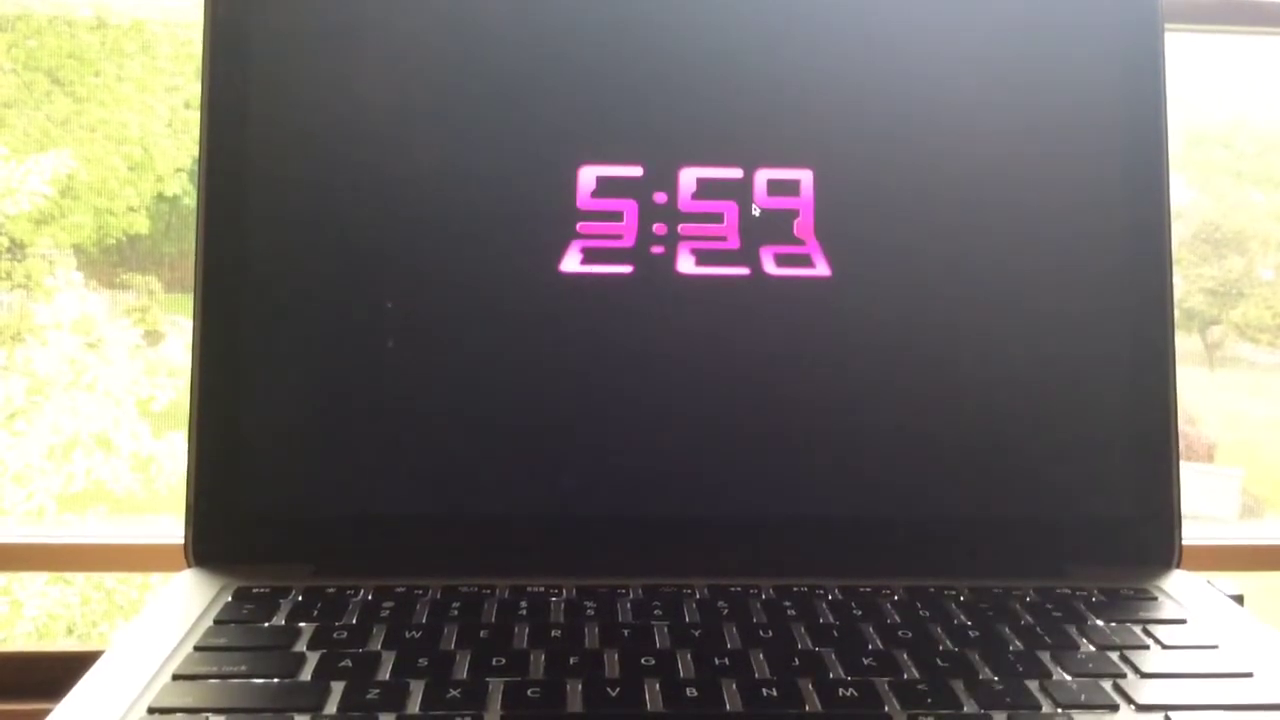